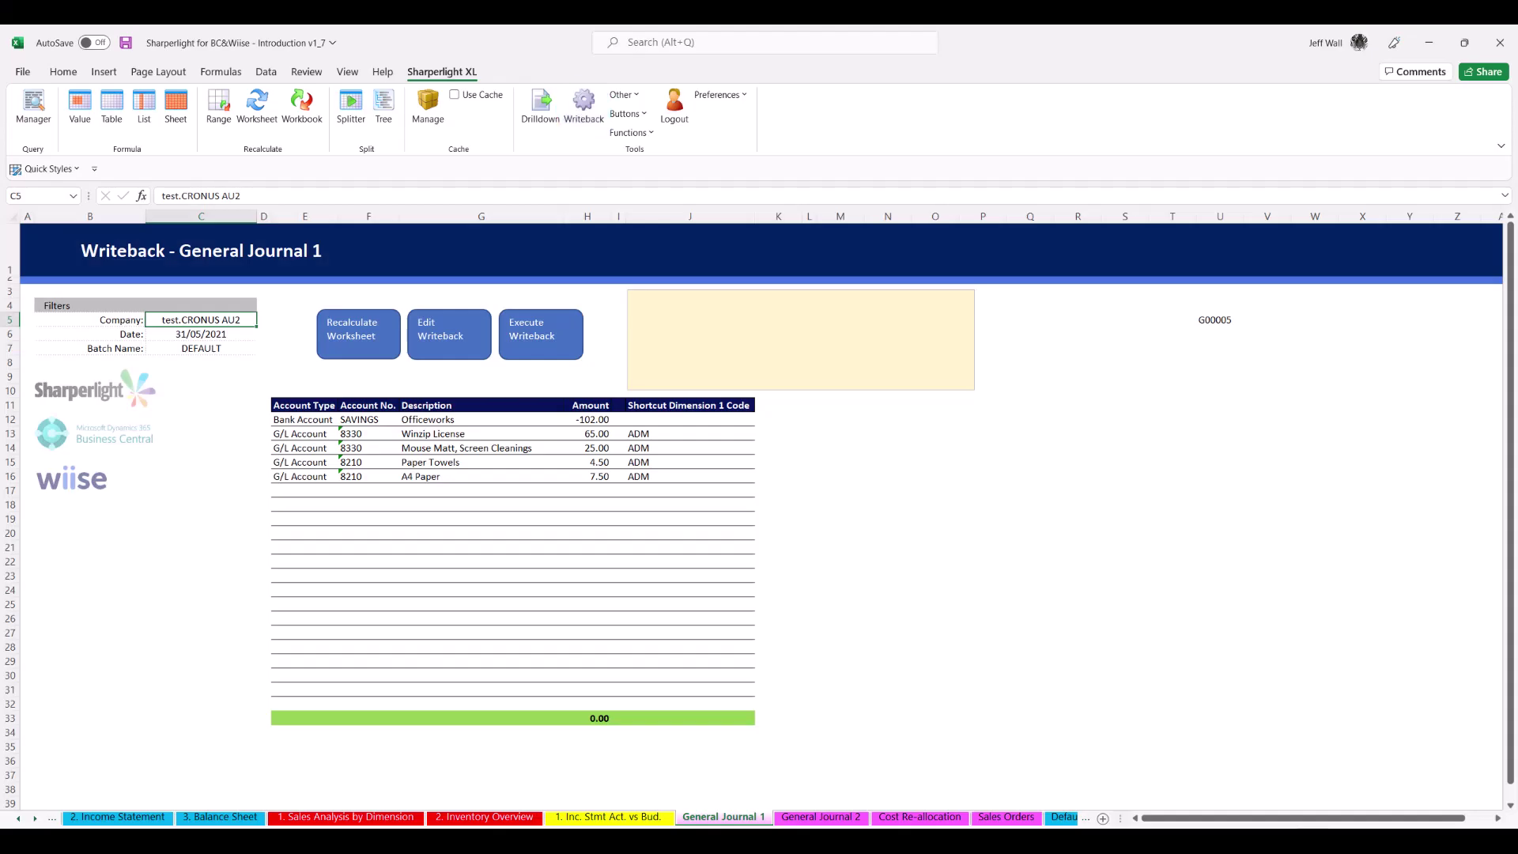
Step: Open the General Journal 1 writeback to show its Gen. Journal Line field mappings
left_click(462, 338)
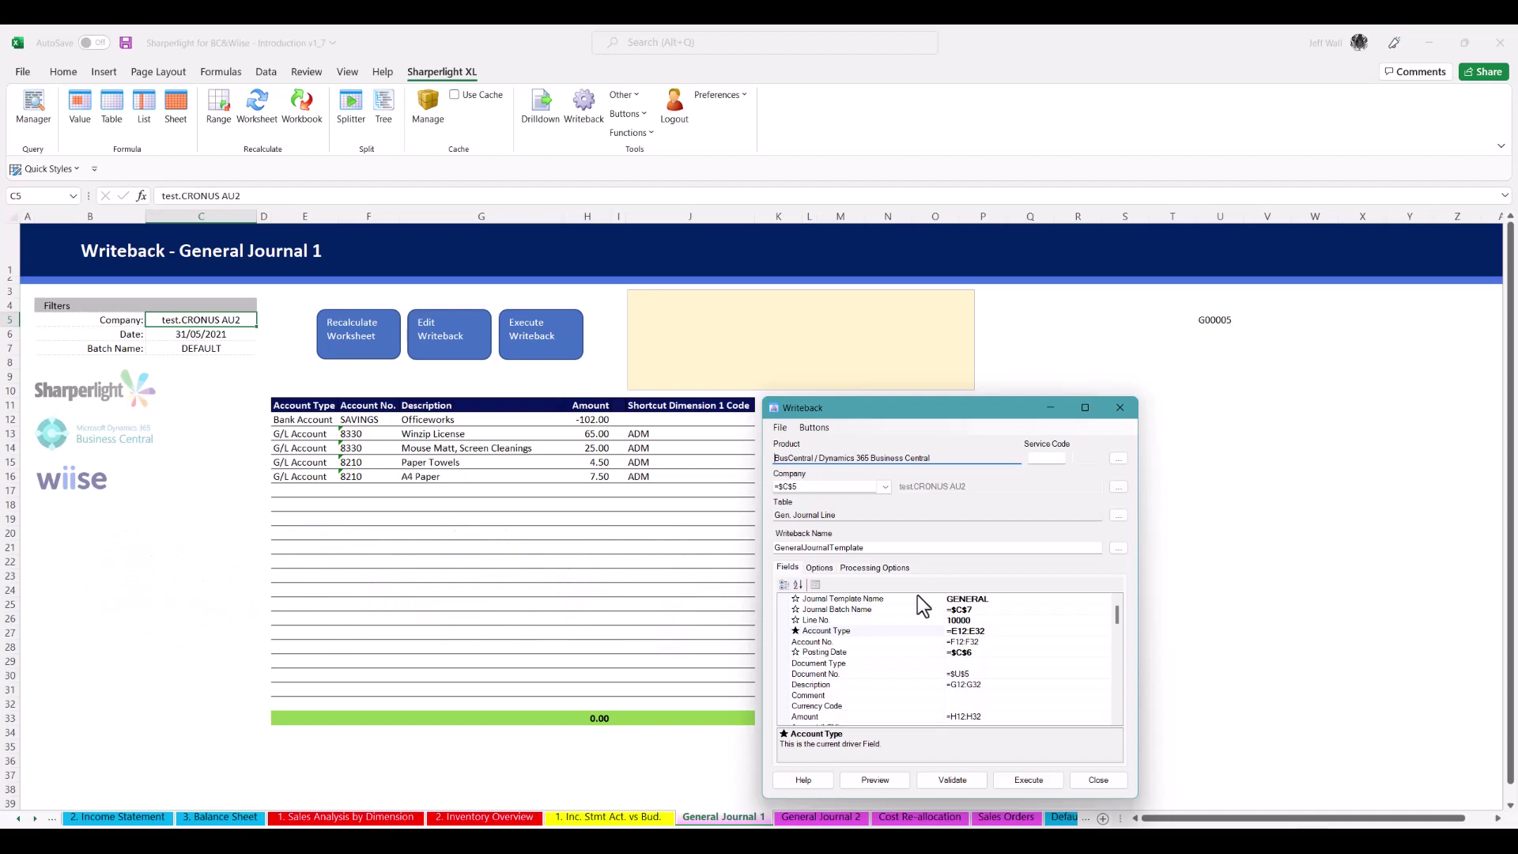
Step: Check mappings down to Amount, validate and preview, then execute the five-line journal writeback
left_click_drag(916, 594, 901, 715)
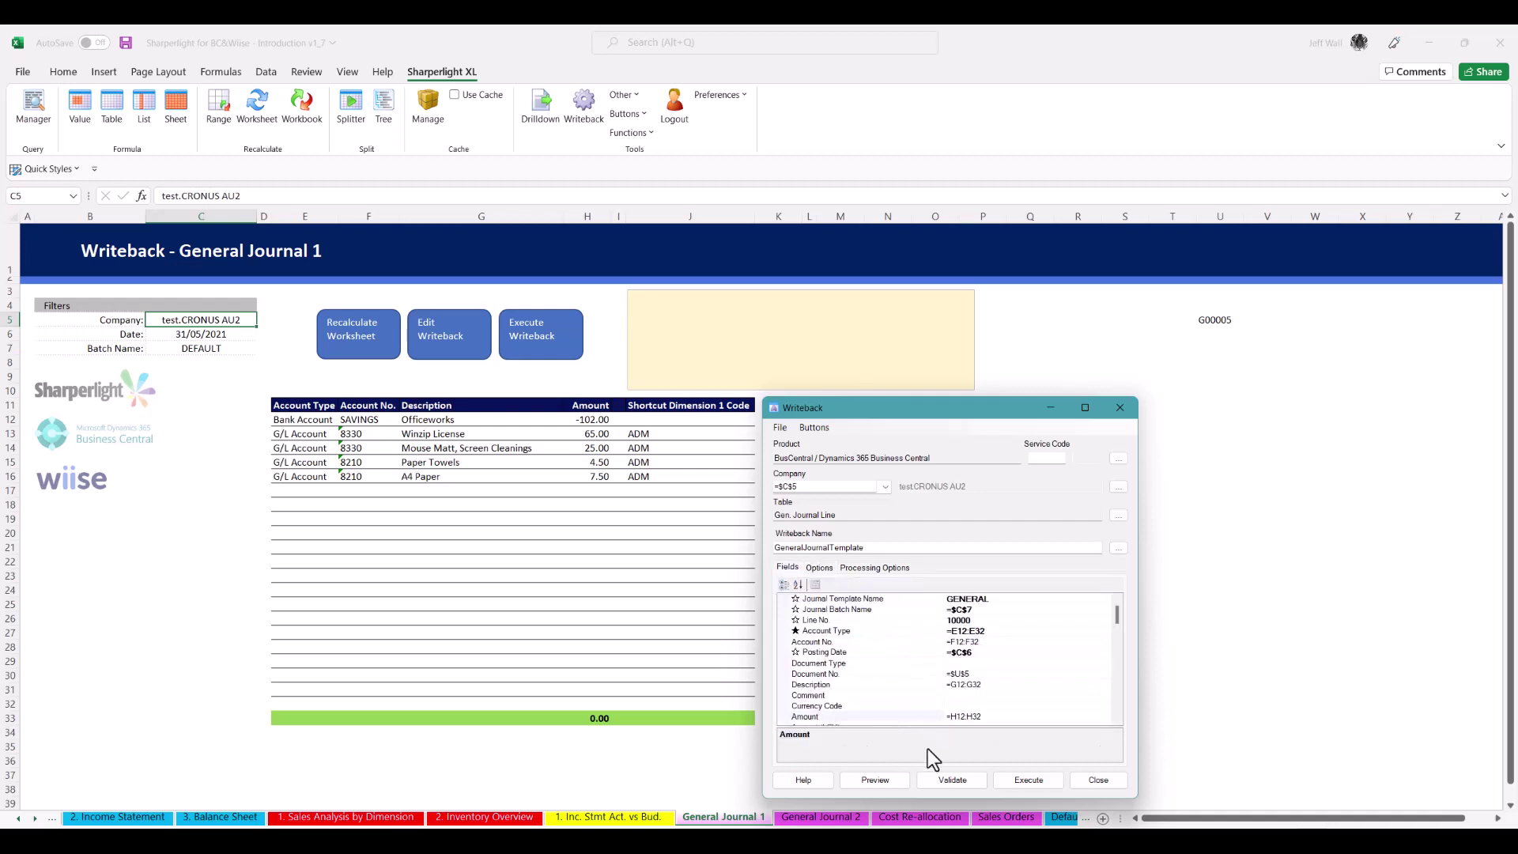
left_click(950, 779)
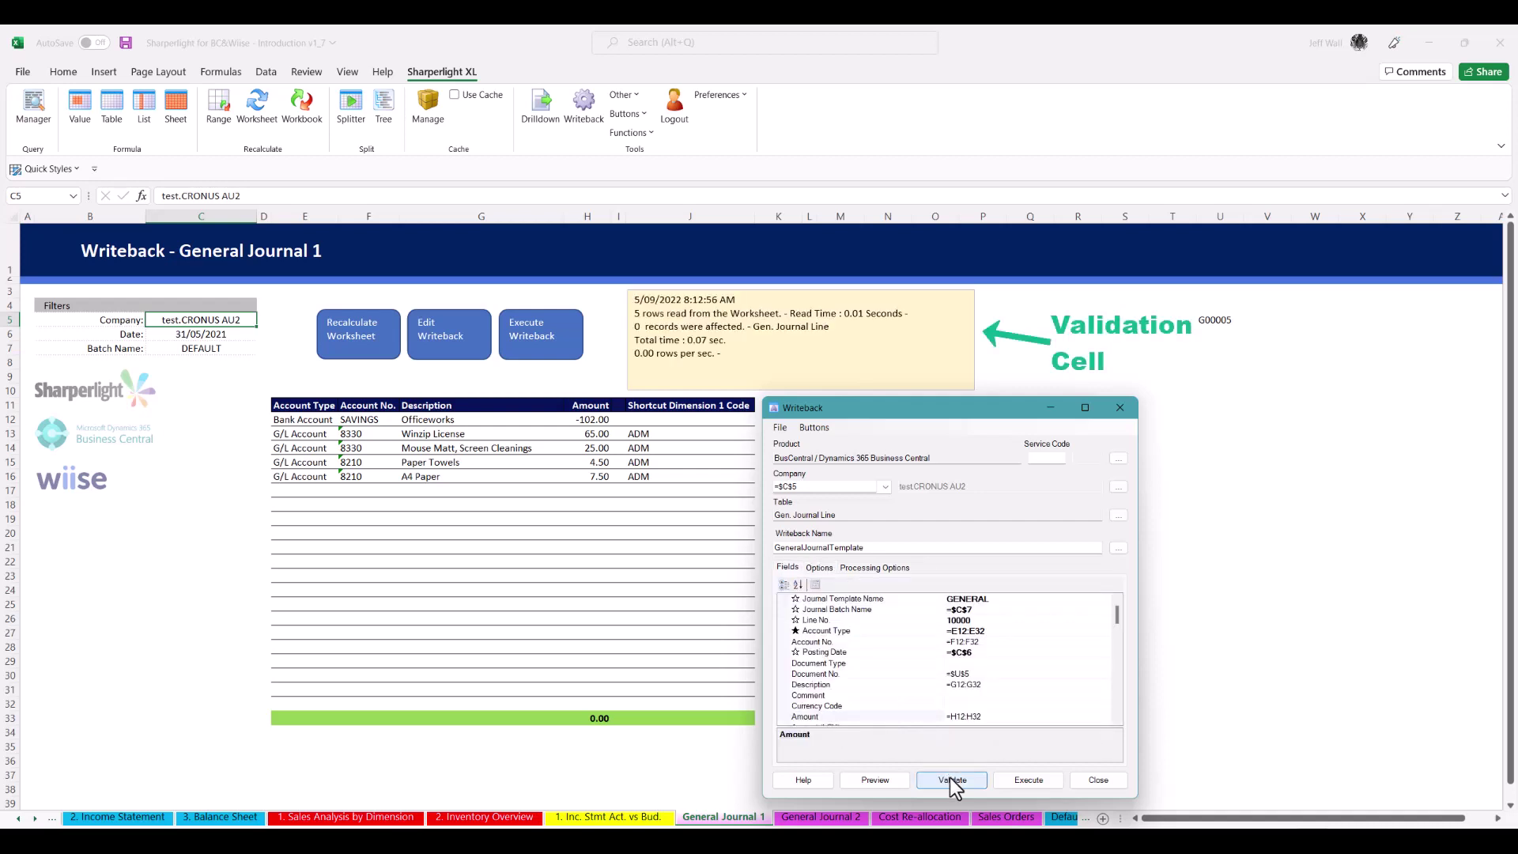
left_click(875, 779)
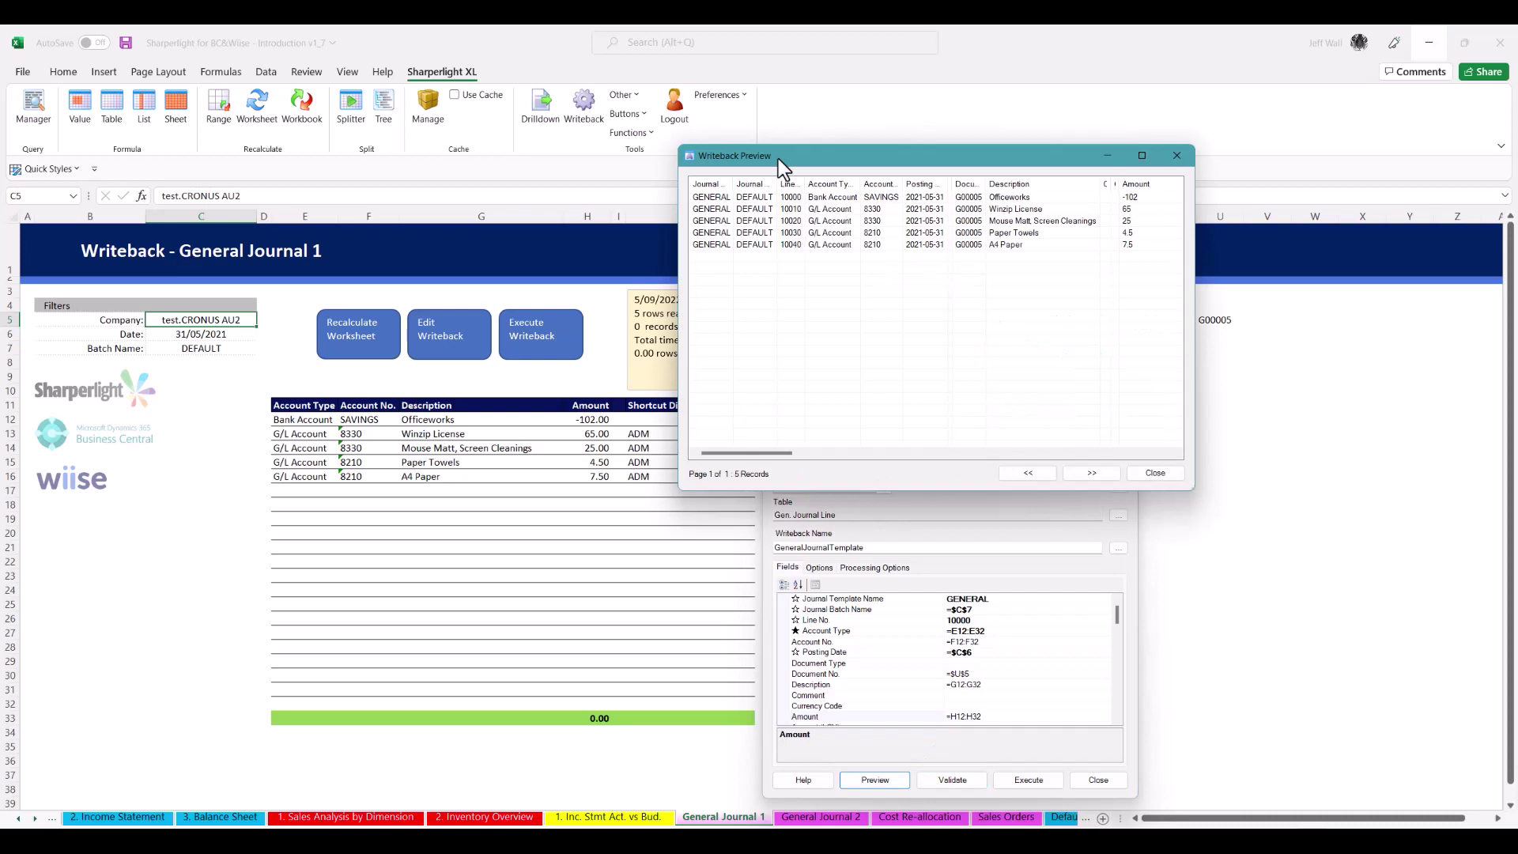
left_click(1151, 471)
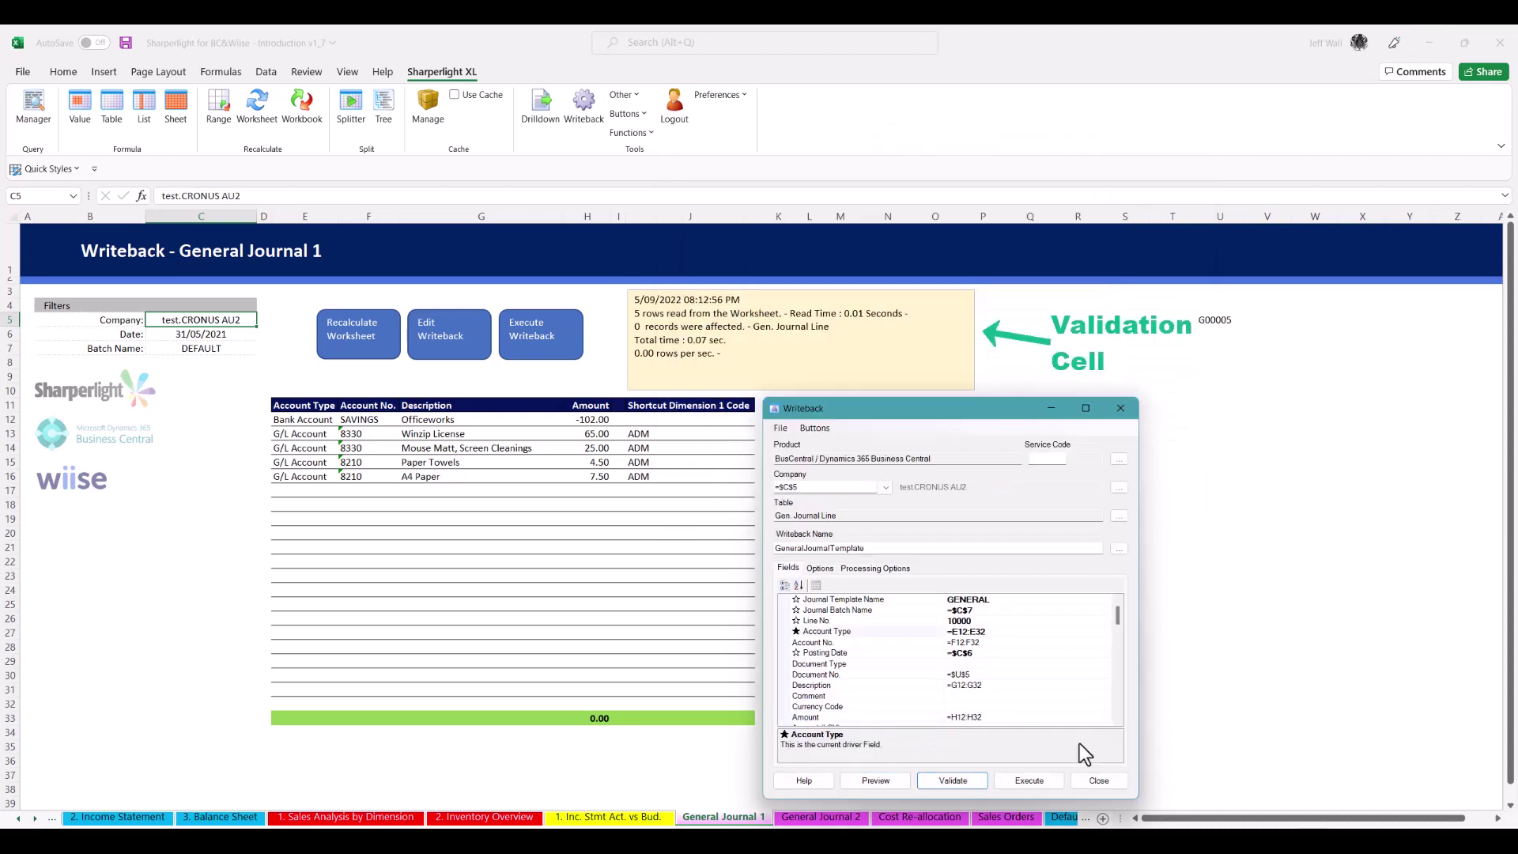
left_click(1055, 780)
left_click(1113, 780)
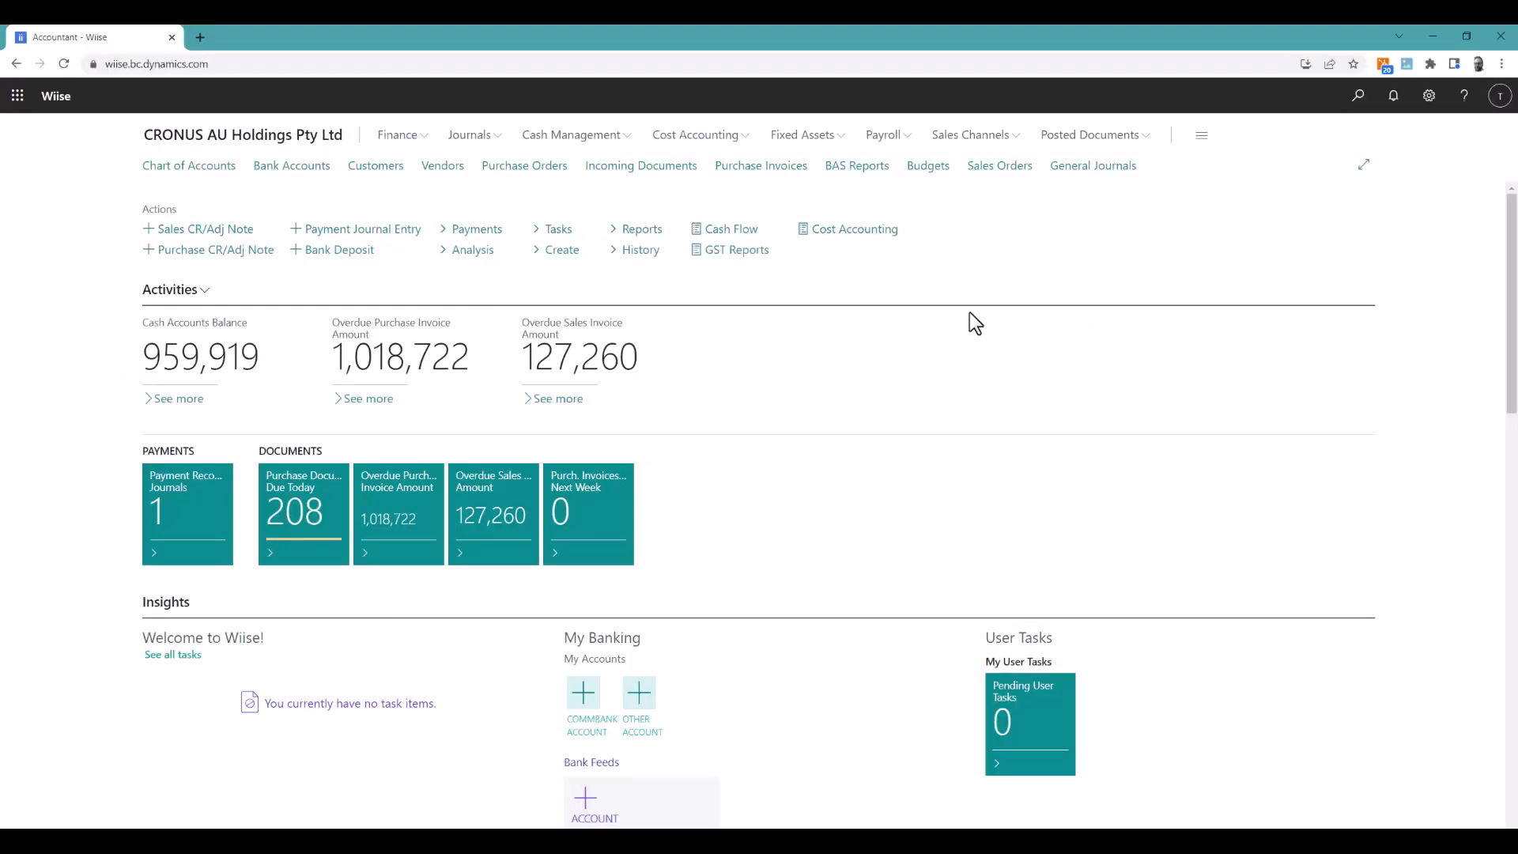
Step: Open Wiise's General Journals list from the navigation bar
left_click(1093, 167)
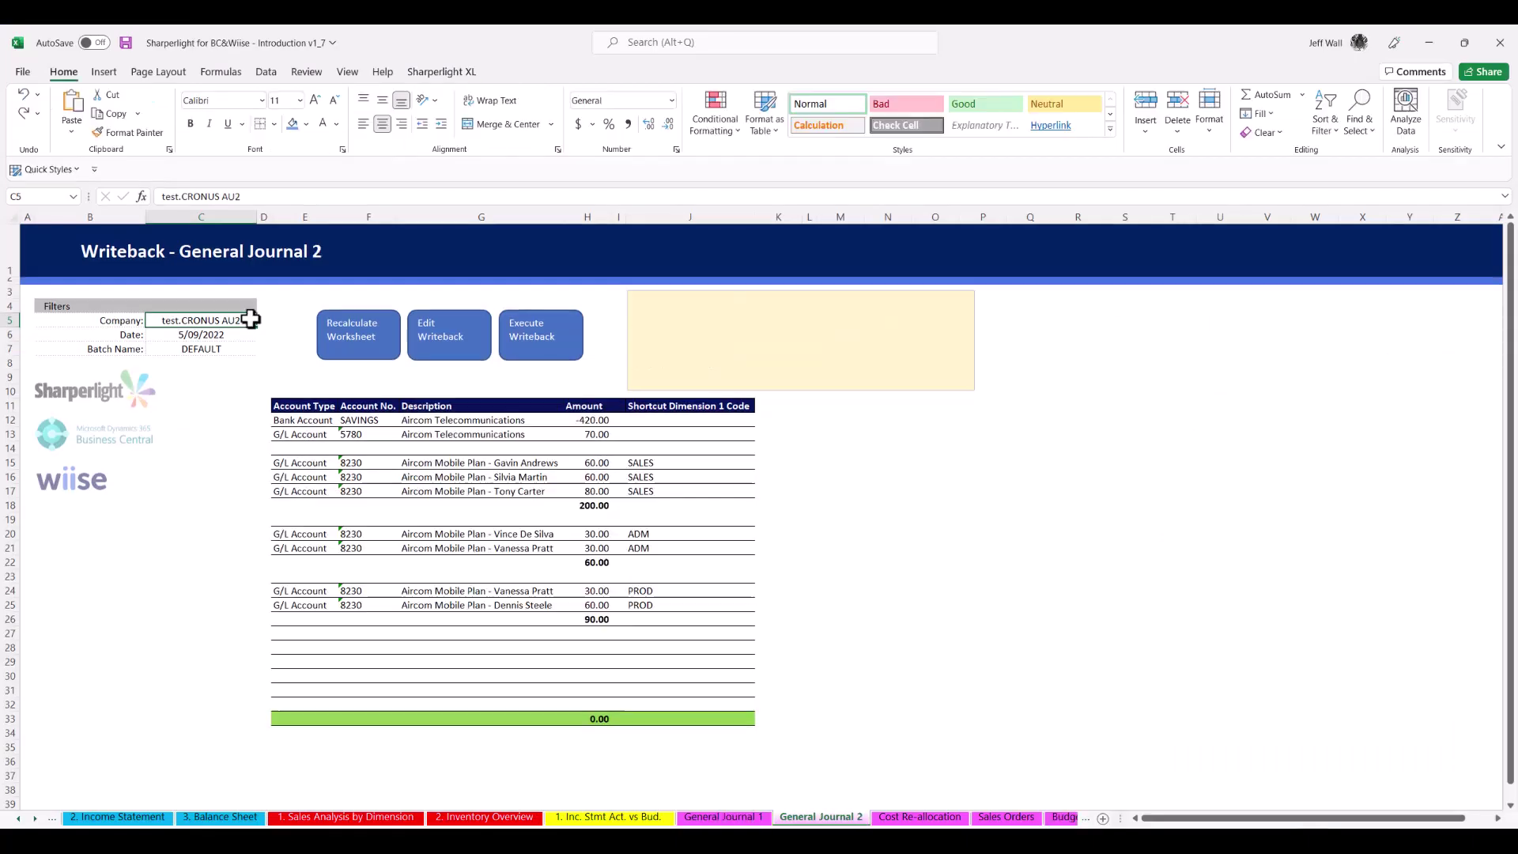
Step: Open the General Journal 2 writeback, select Account Type cells E11:E26, and check subtotals H18 and H26
left_click(449, 356)
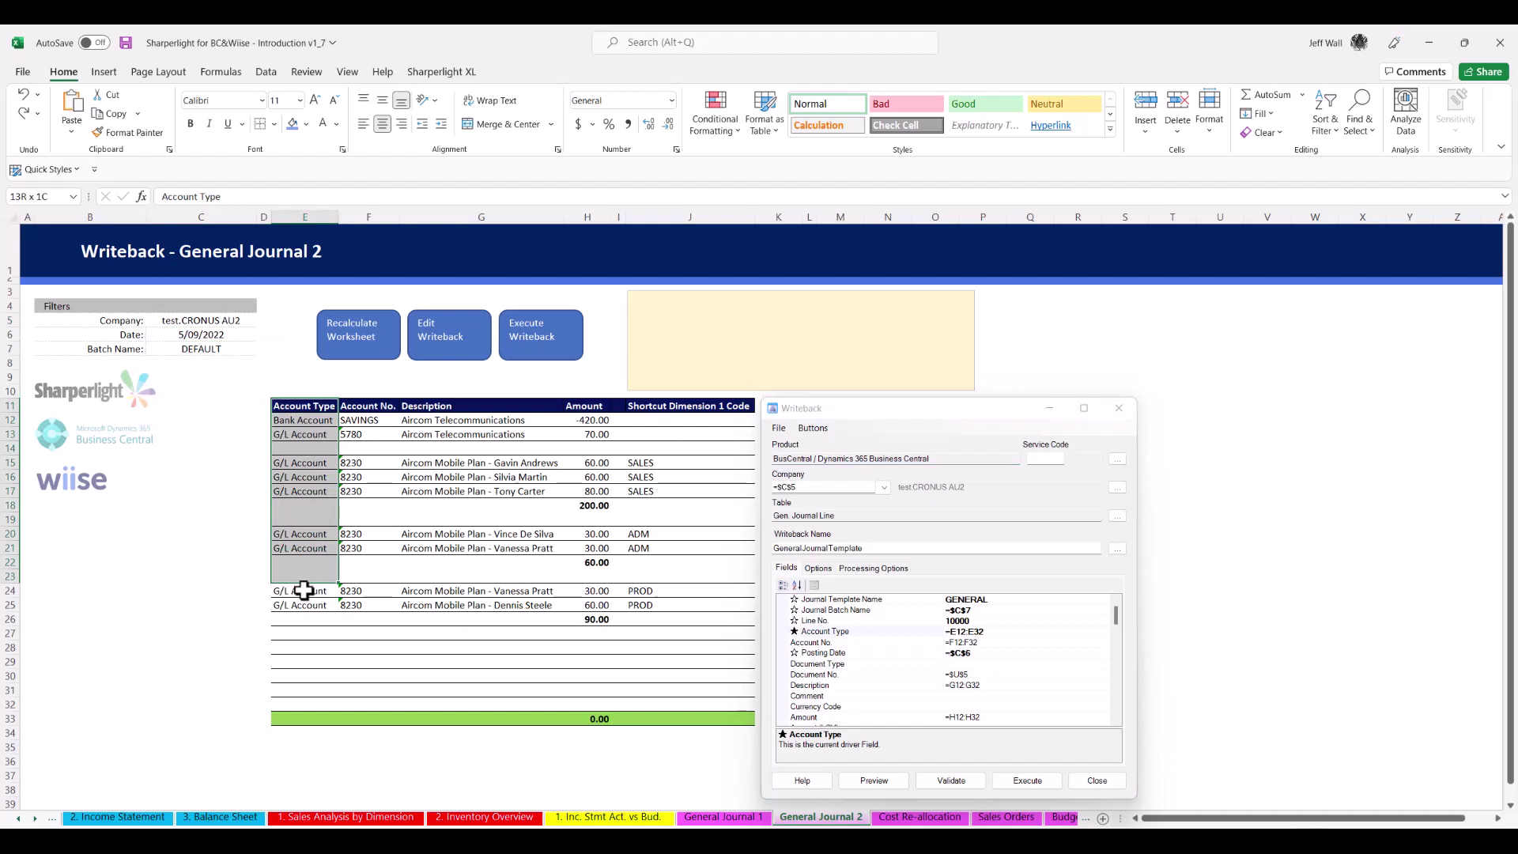
left_click_drag(297, 404, 304, 624)
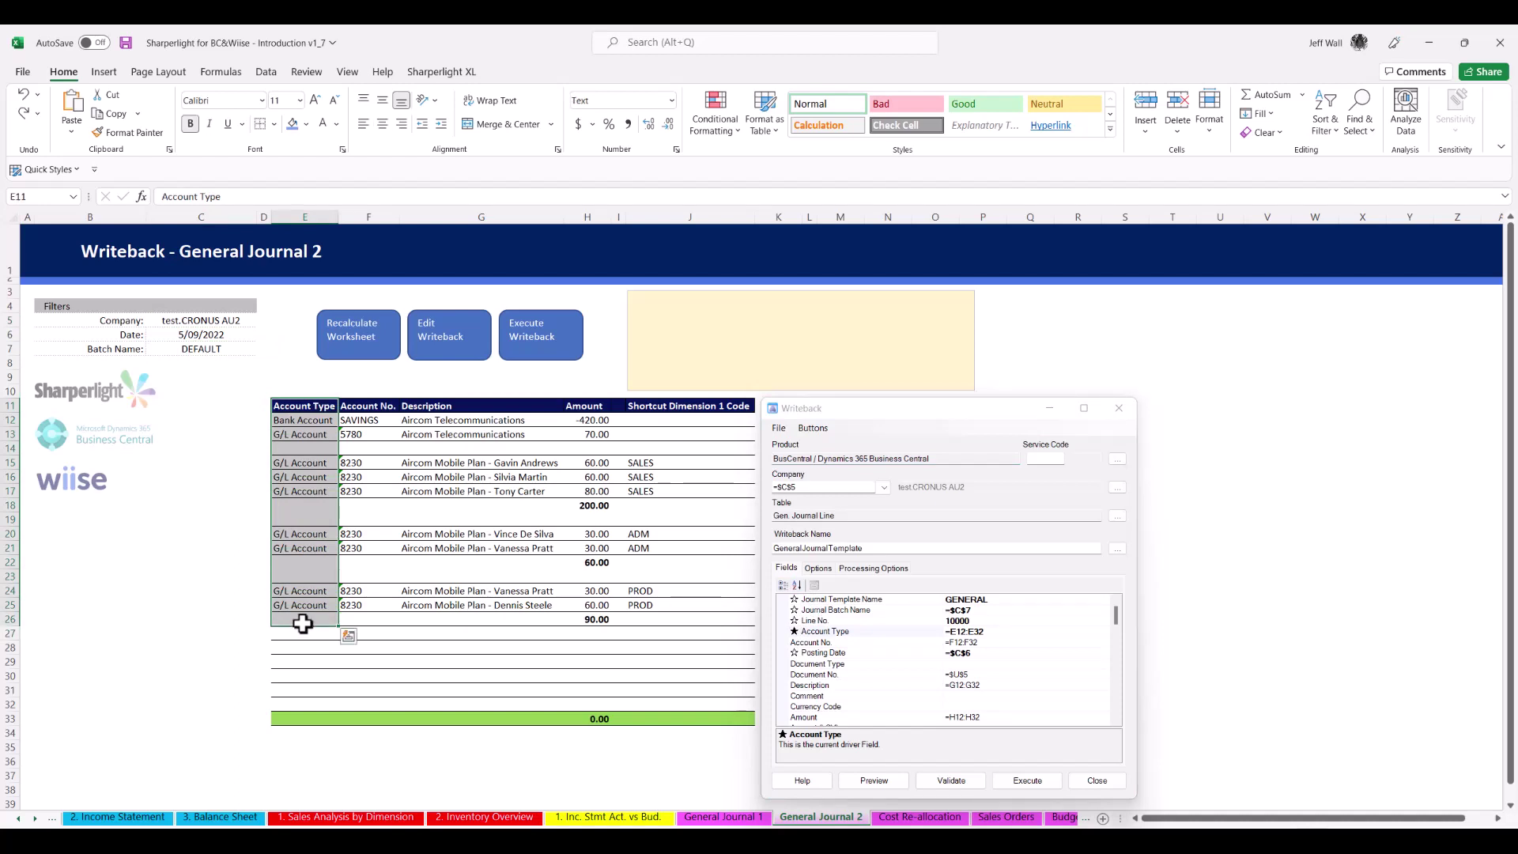
left_click(597, 452)
left_click(594, 503)
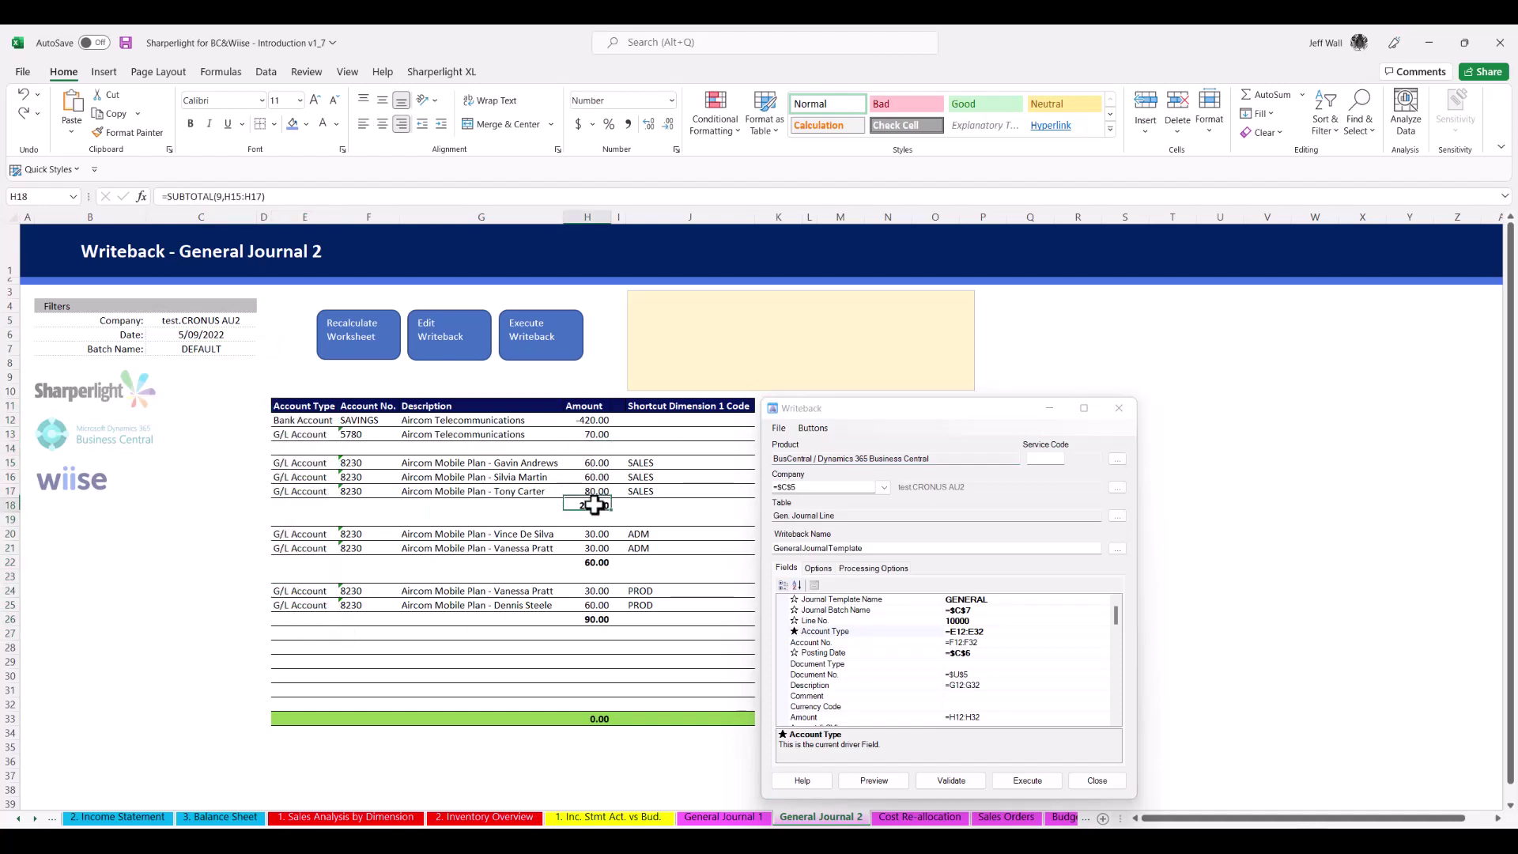
left_click(595, 562)
left_click(595, 618)
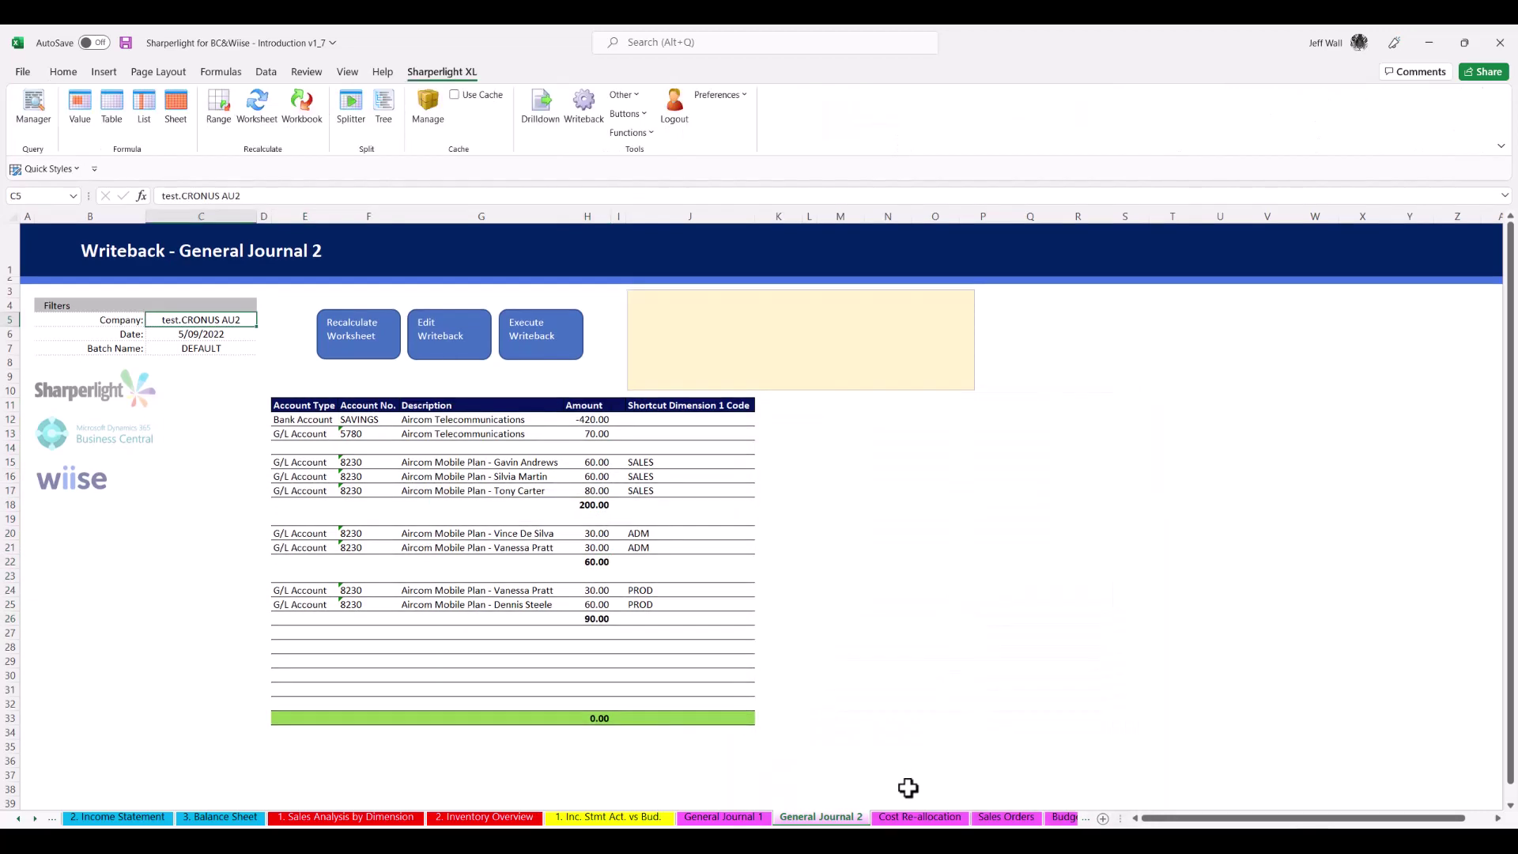
left_click(919, 817)
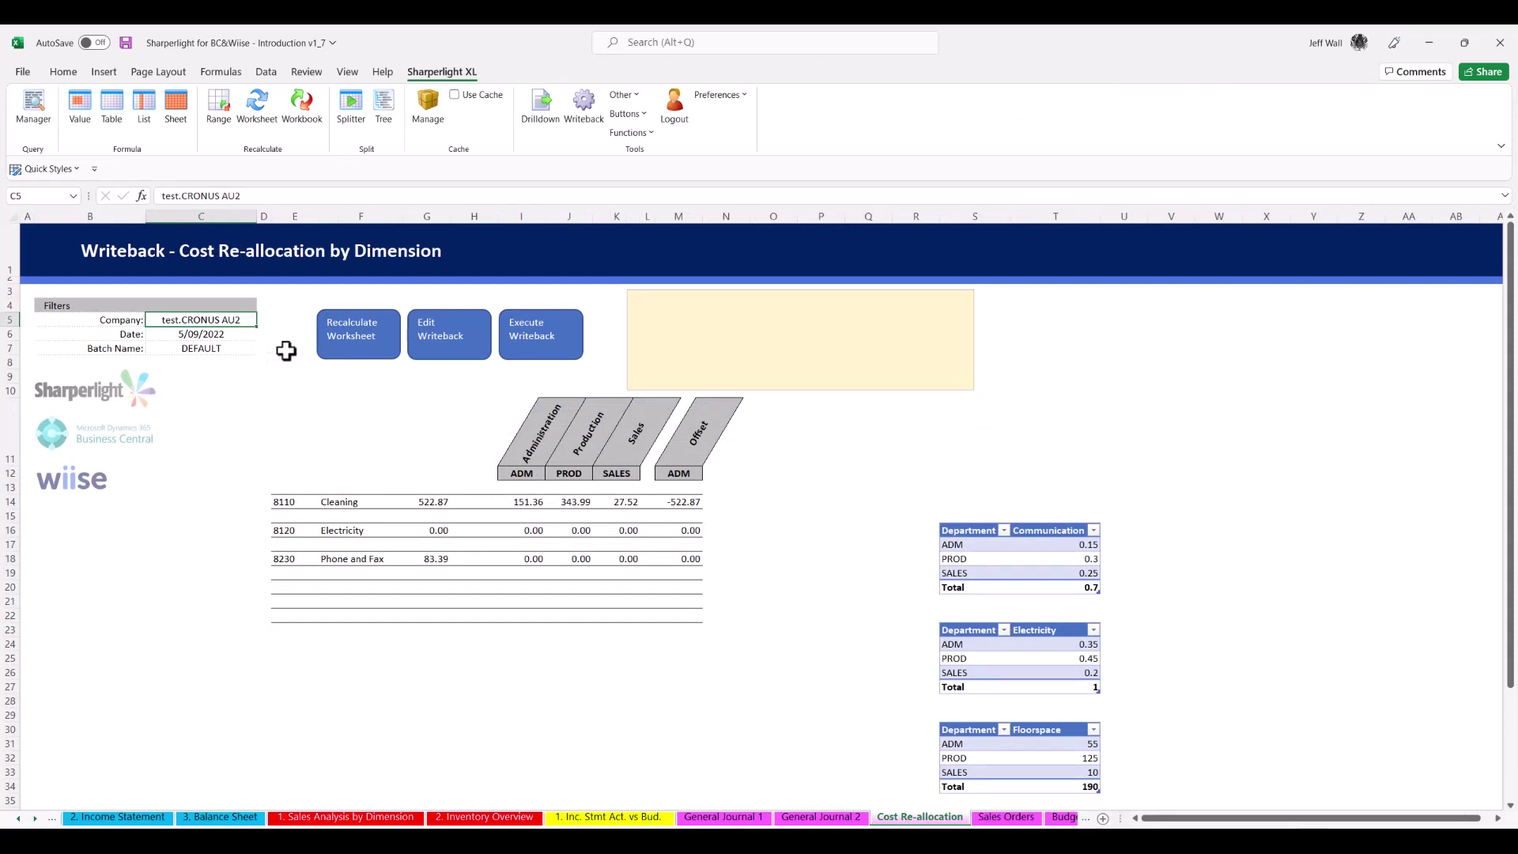
Step: Review department codes I12:L12, the Electricity allocation table and the K14 Sales allocation formula
left_click_drag(517, 474, 660, 478)
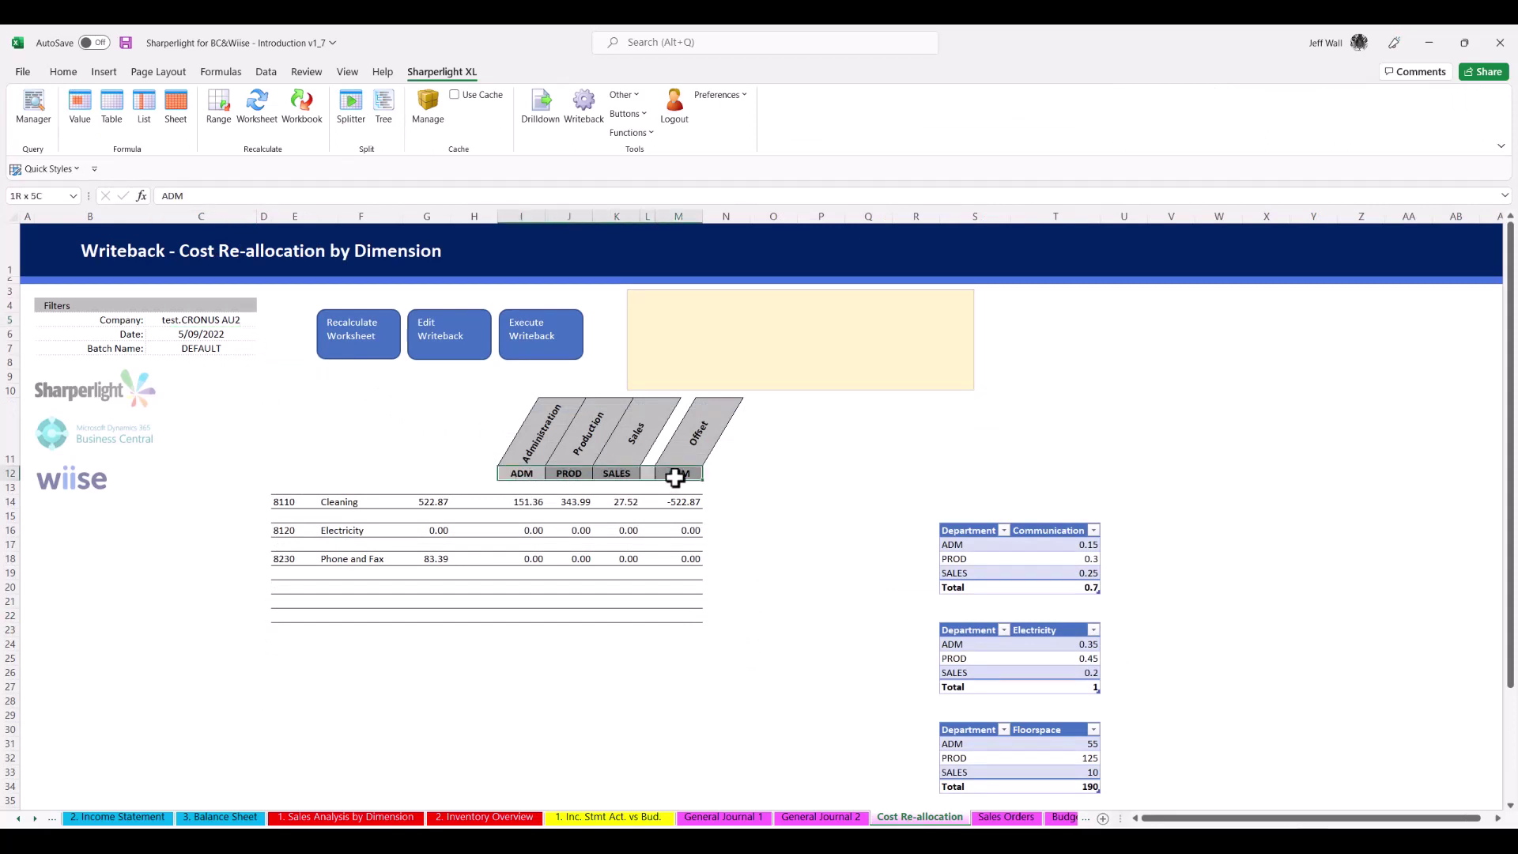
left_click_drag(952, 519, 1073, 688)
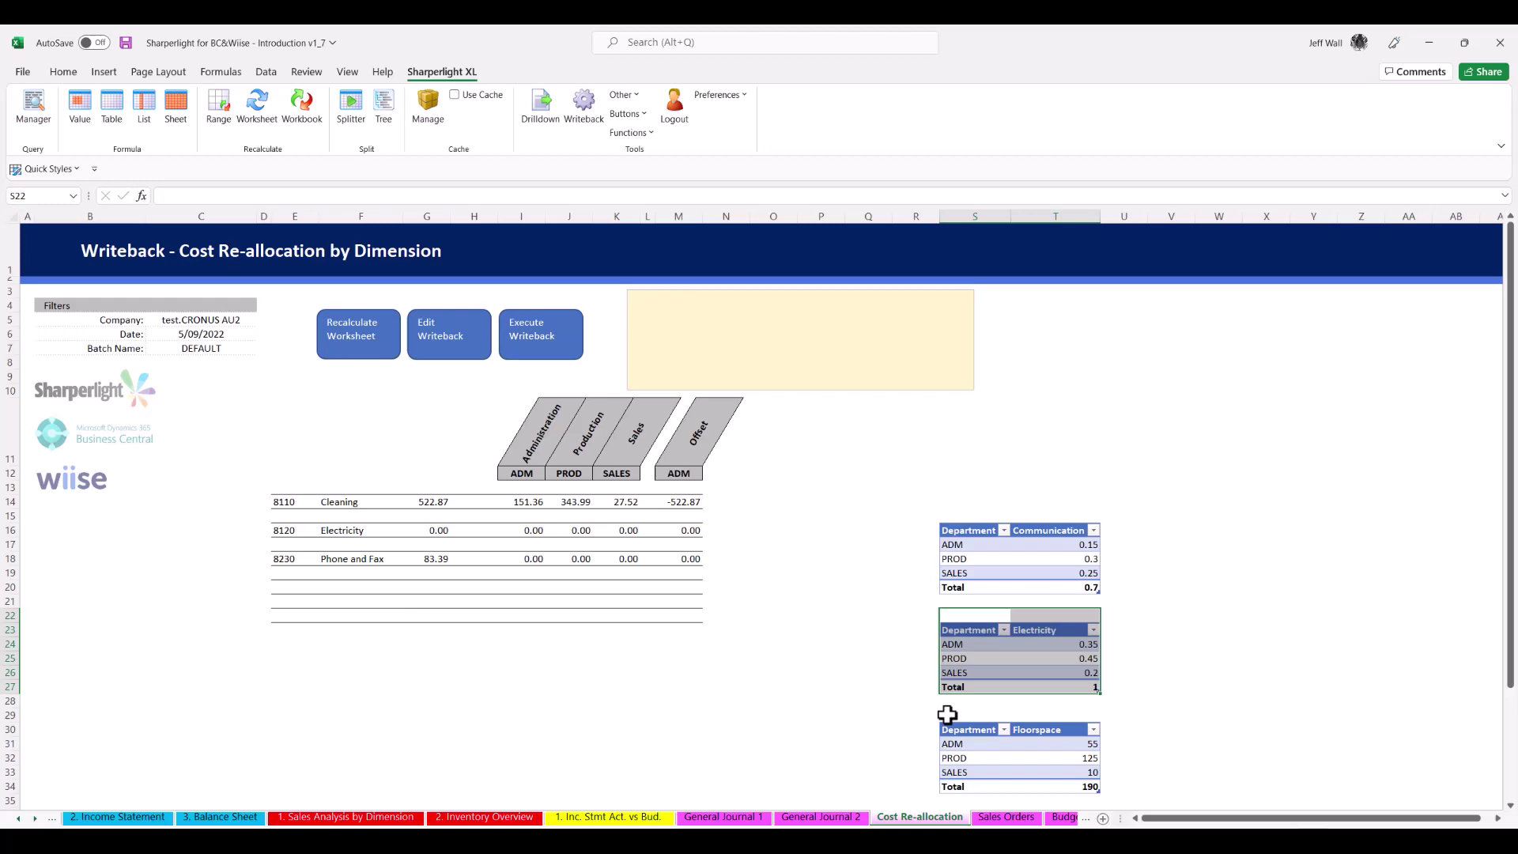
left_click(520, 502)
key("Right")
key("Right")
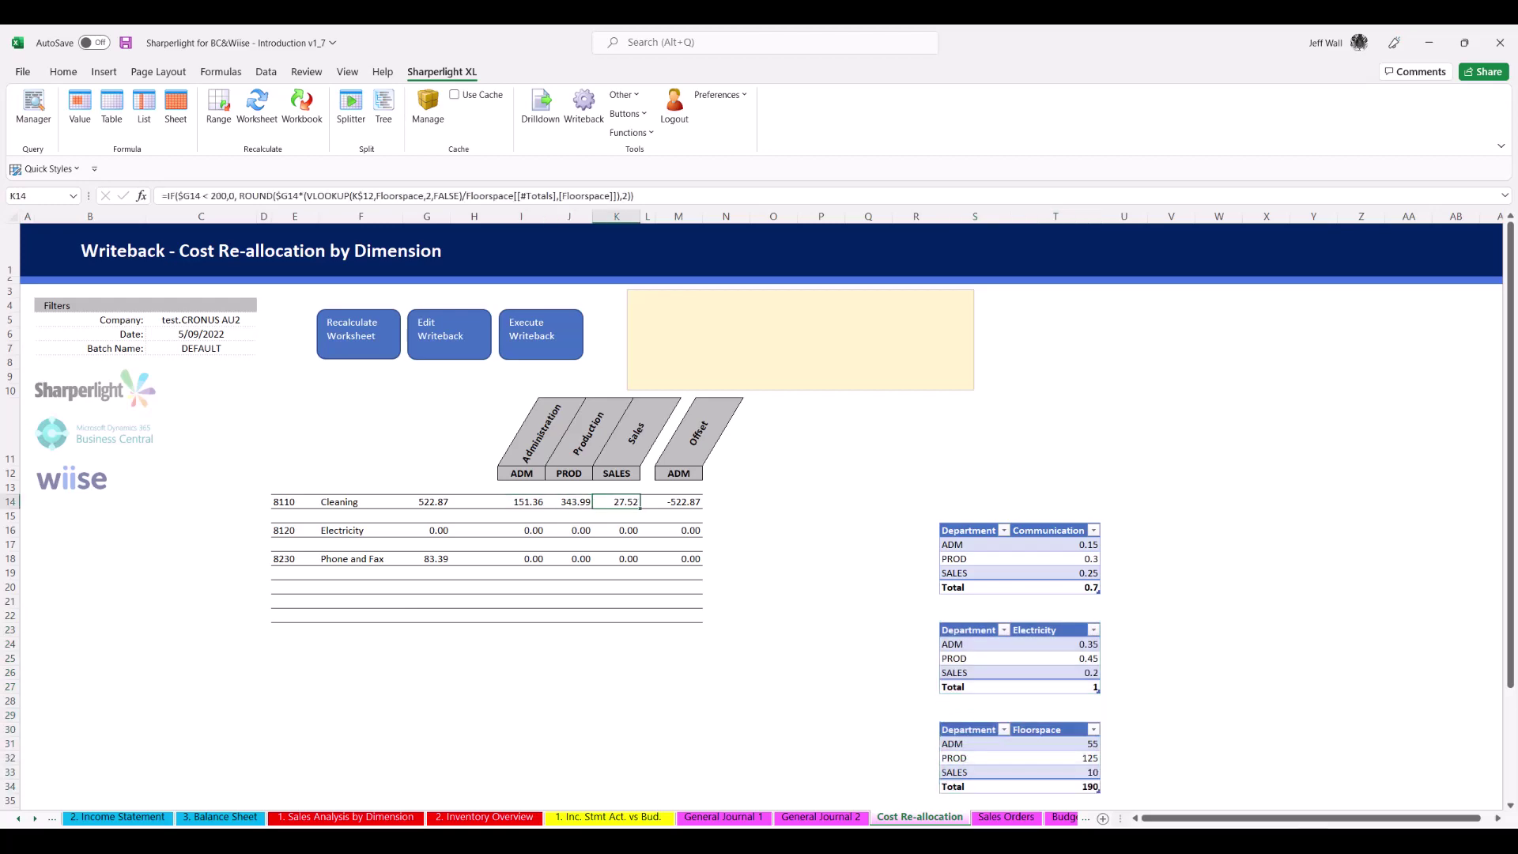
key("Right")
key("Right")
key("ctrl+Page_Down")
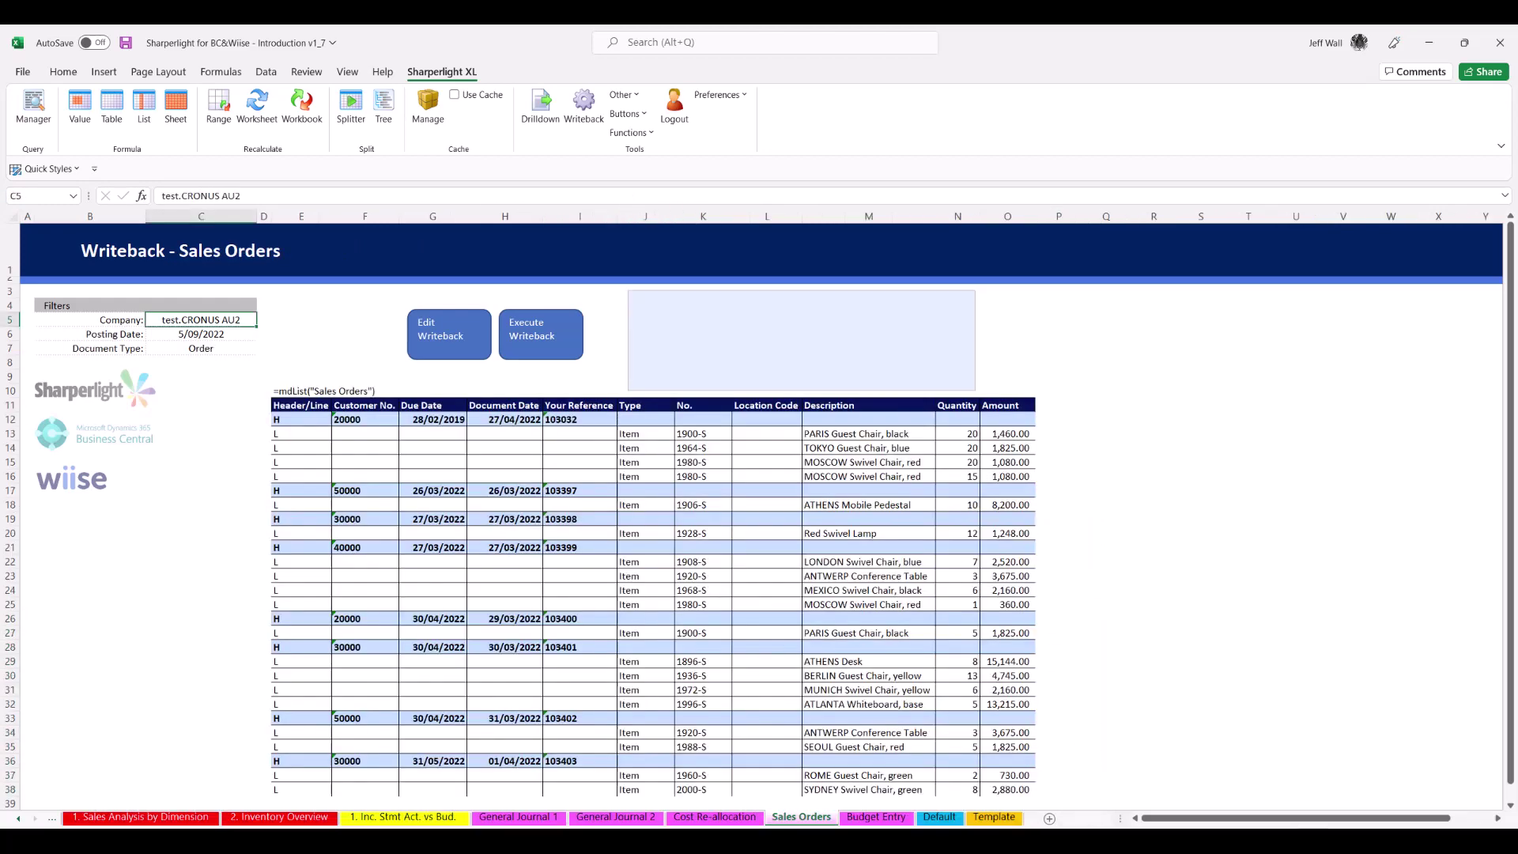
Step: Open the Sales Orders writeback and step through its field mappings
left_click(480, 342)
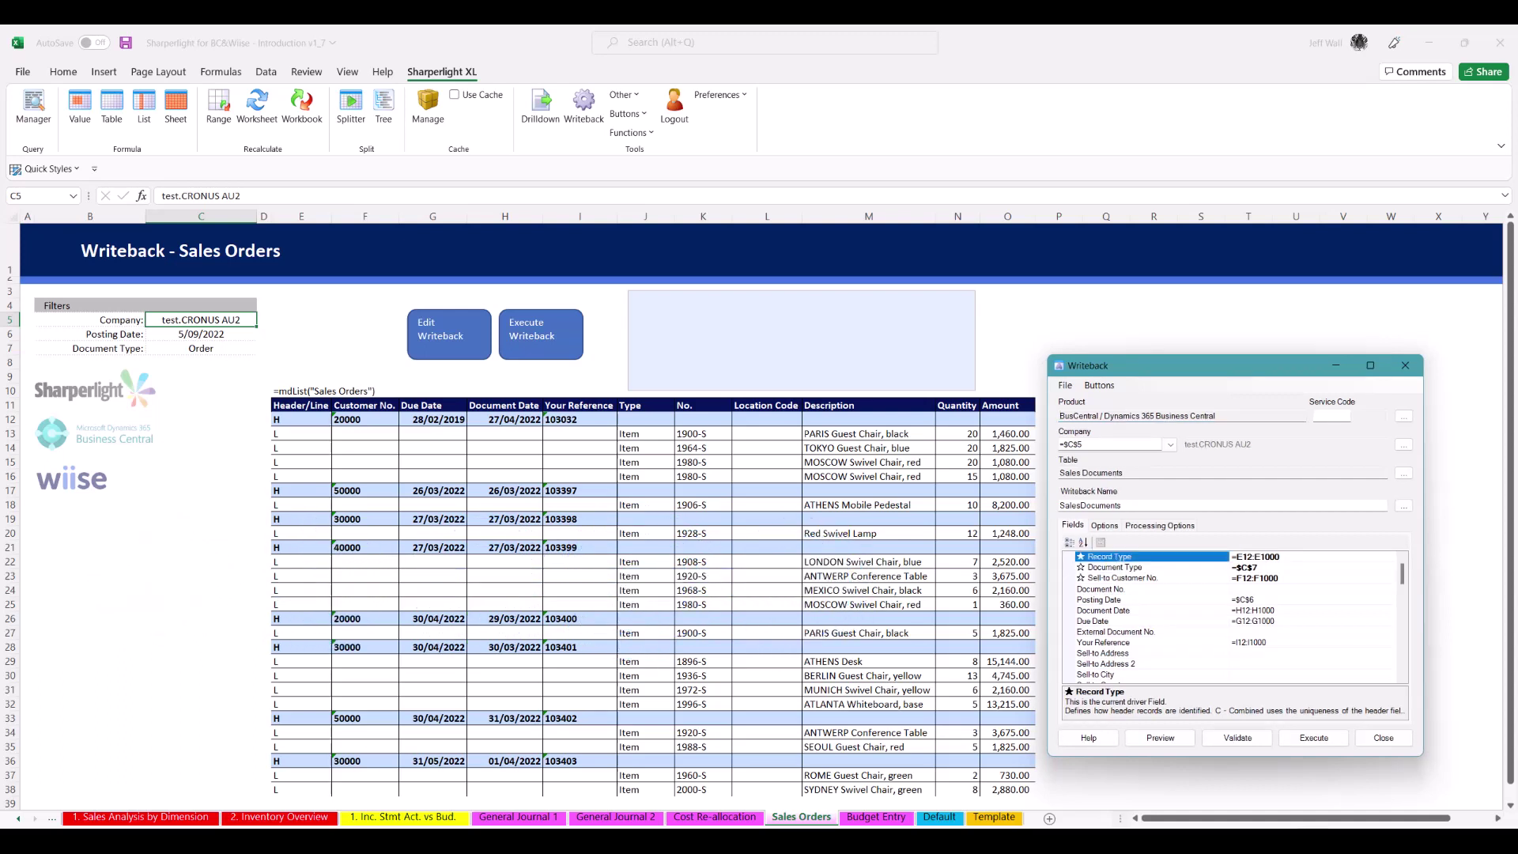
key("Down")
key("Down")
key("Down")
key("Down")
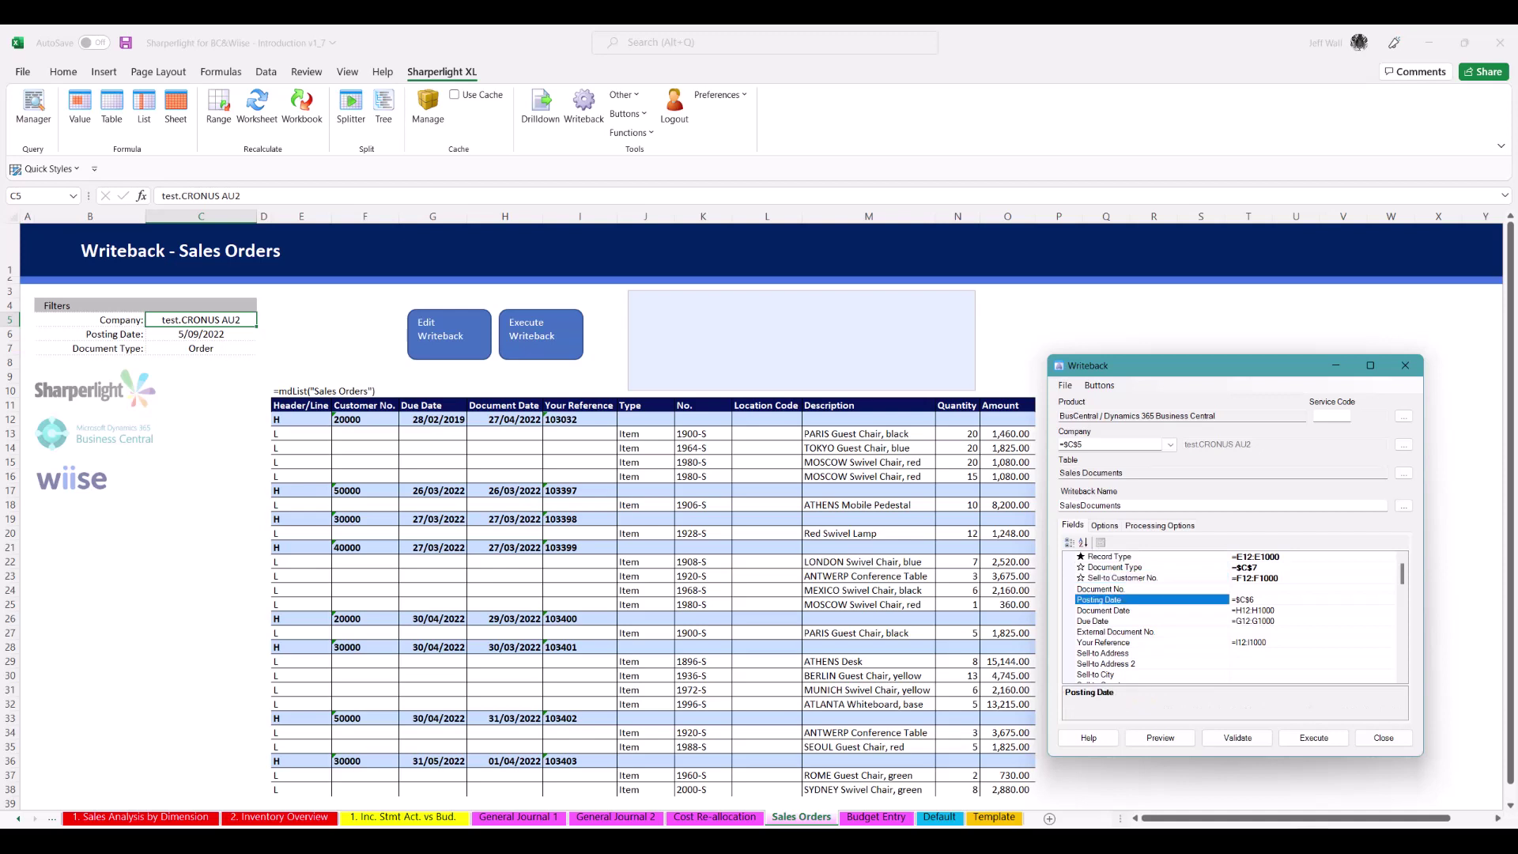
key("Down")
key("Down")
key("Down")
key("Down")
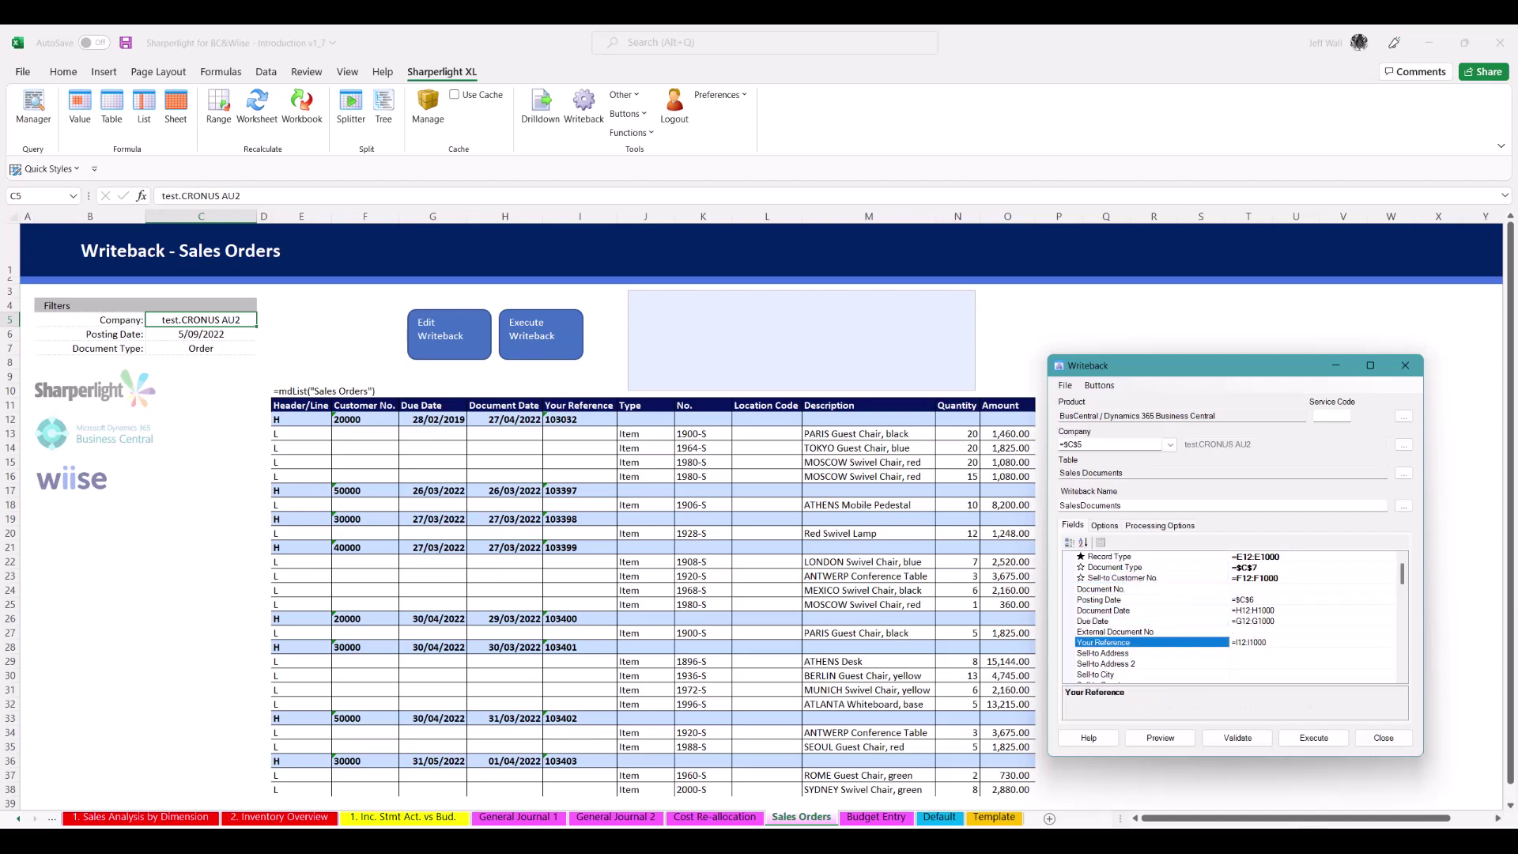
Step: Highlight the first order's Header/Line rows and validate the sales order data
left_click(306, 406)
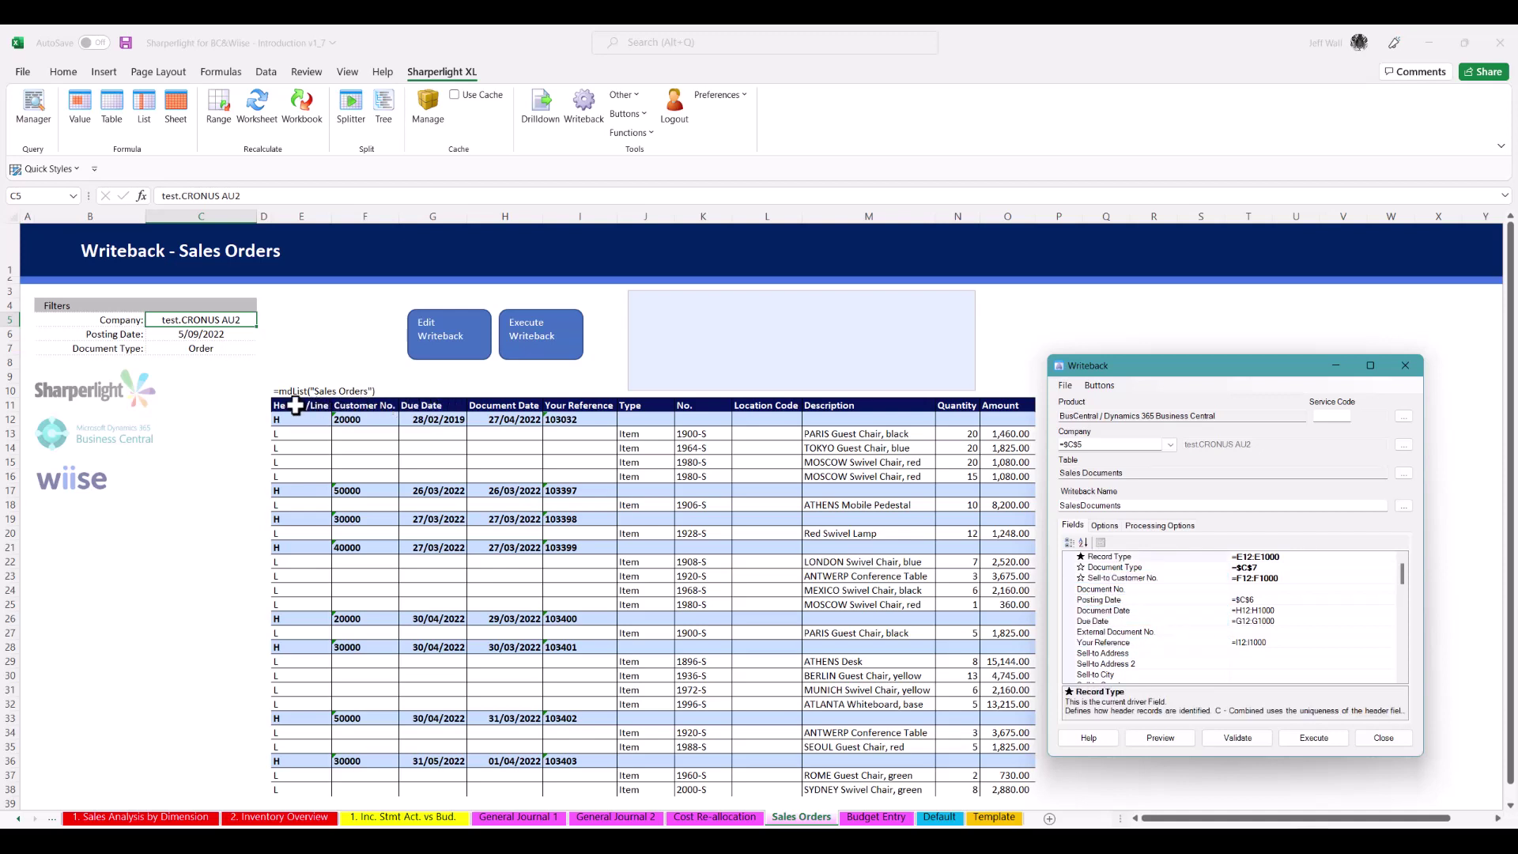
left_click_drag(295, 421, 292, 472)
left_click(289, 390)
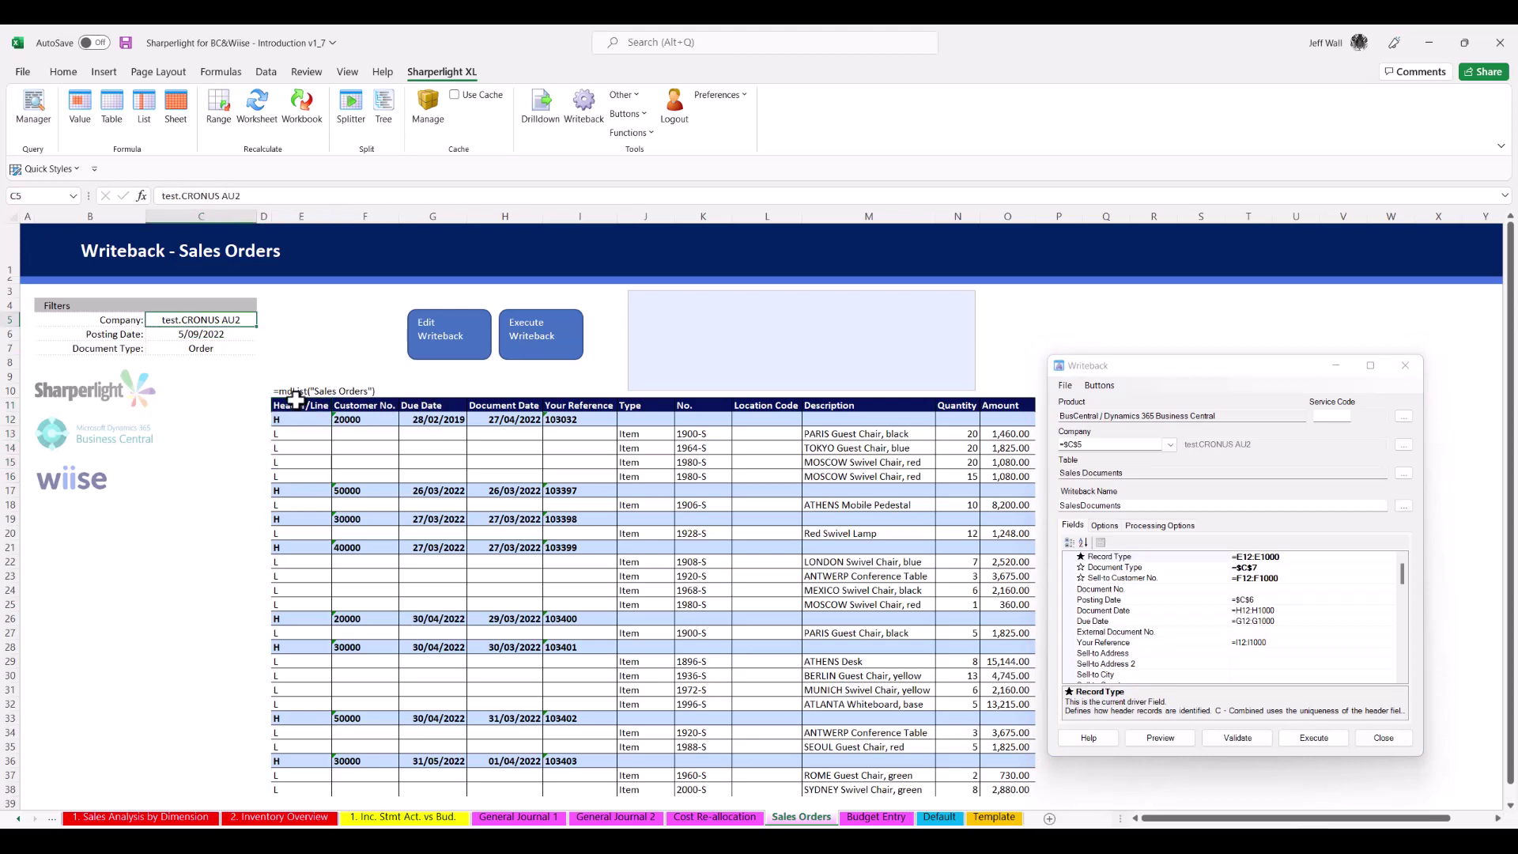
left_click_drag(293, 406, 1031, 480)
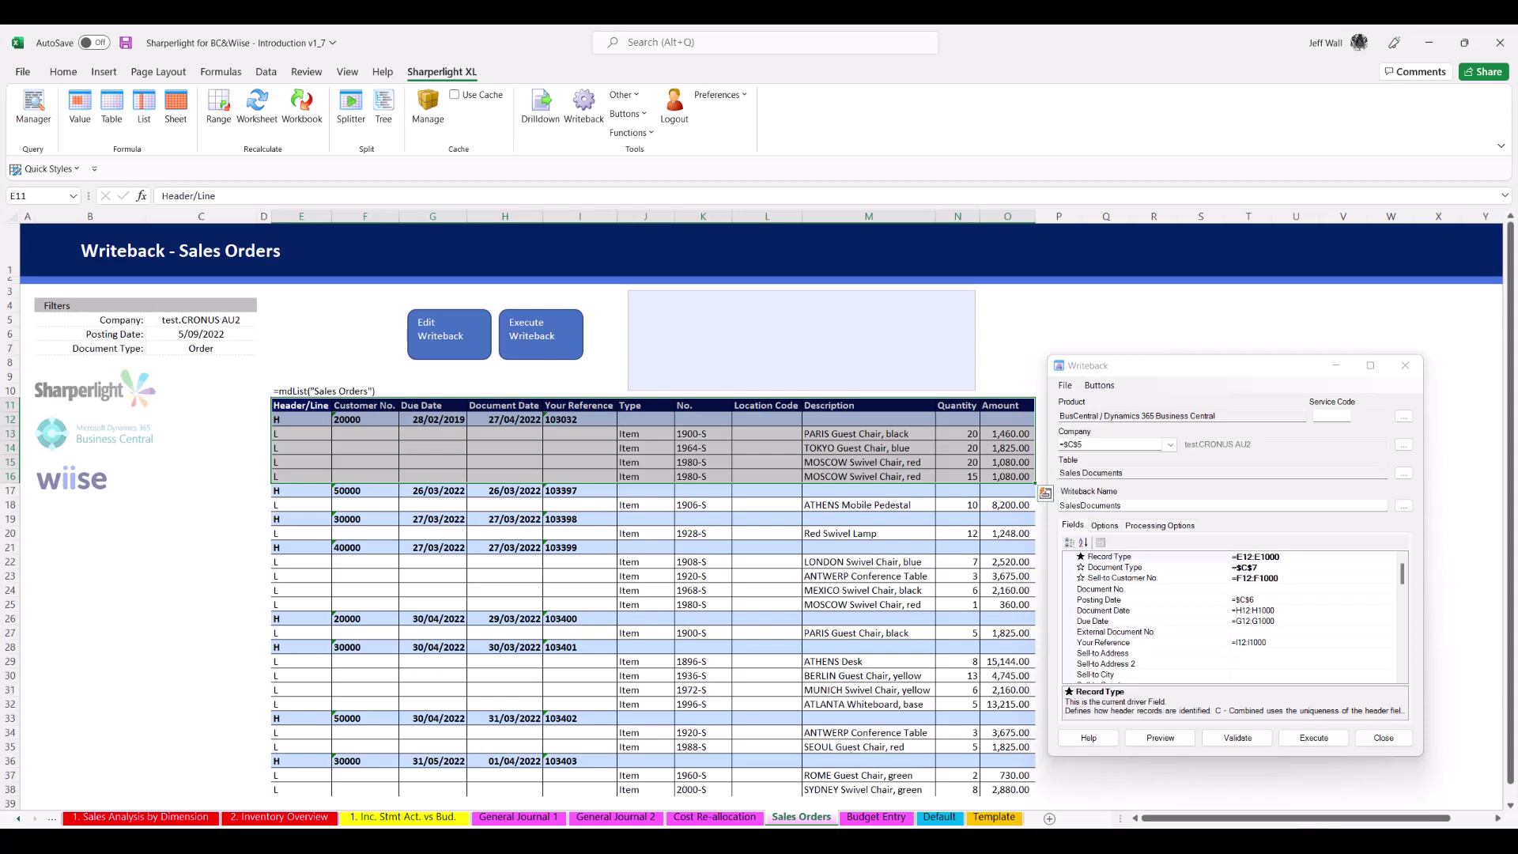
left_click(1239, 738)
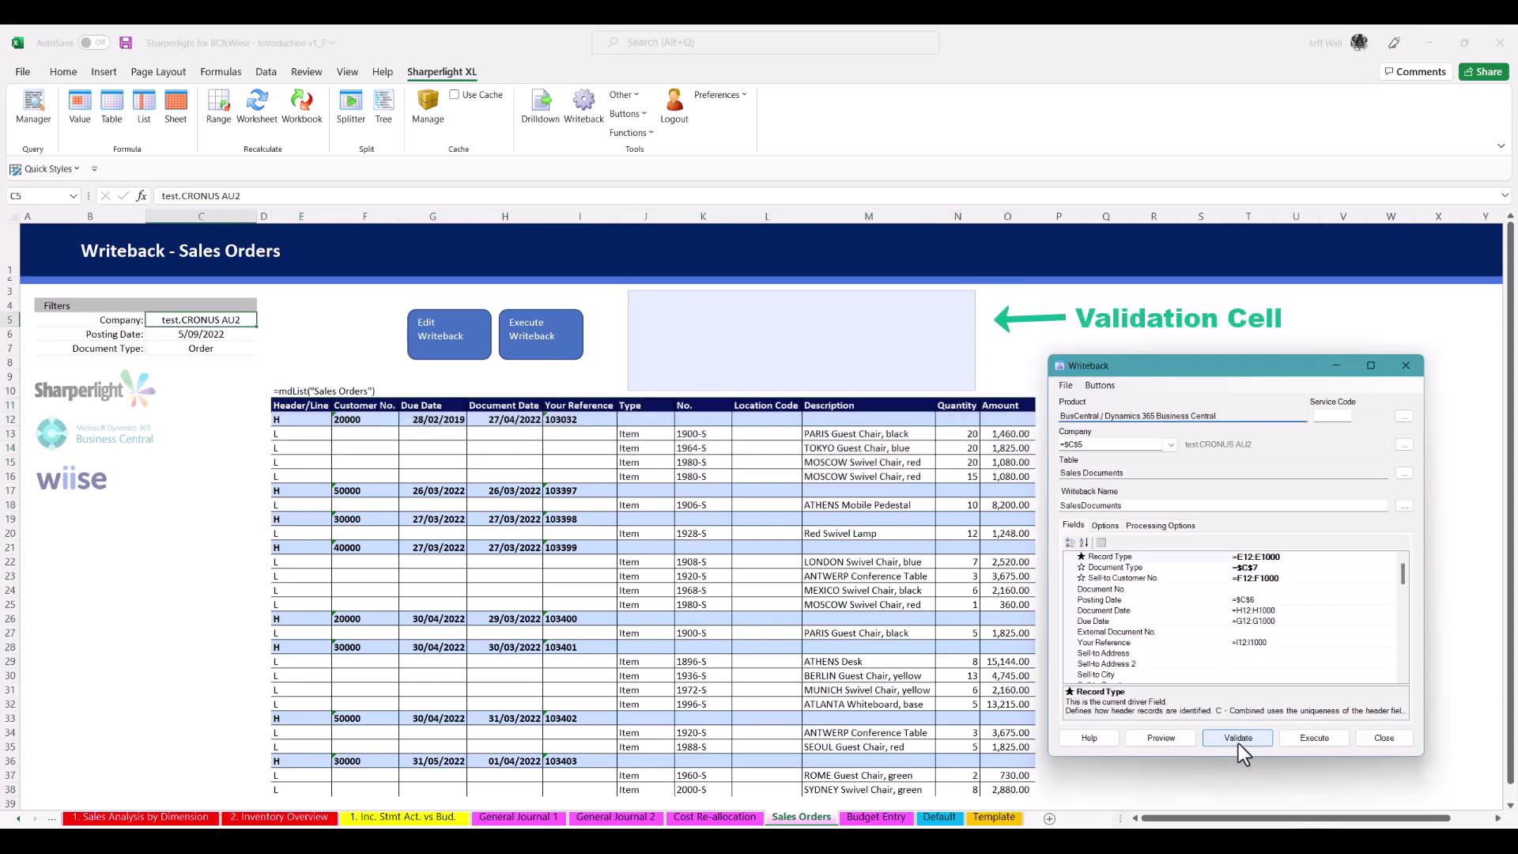
Step: Preview the sales order writeback and execute it, writing 8 headers and 19 lines
left_click(1185, 739)
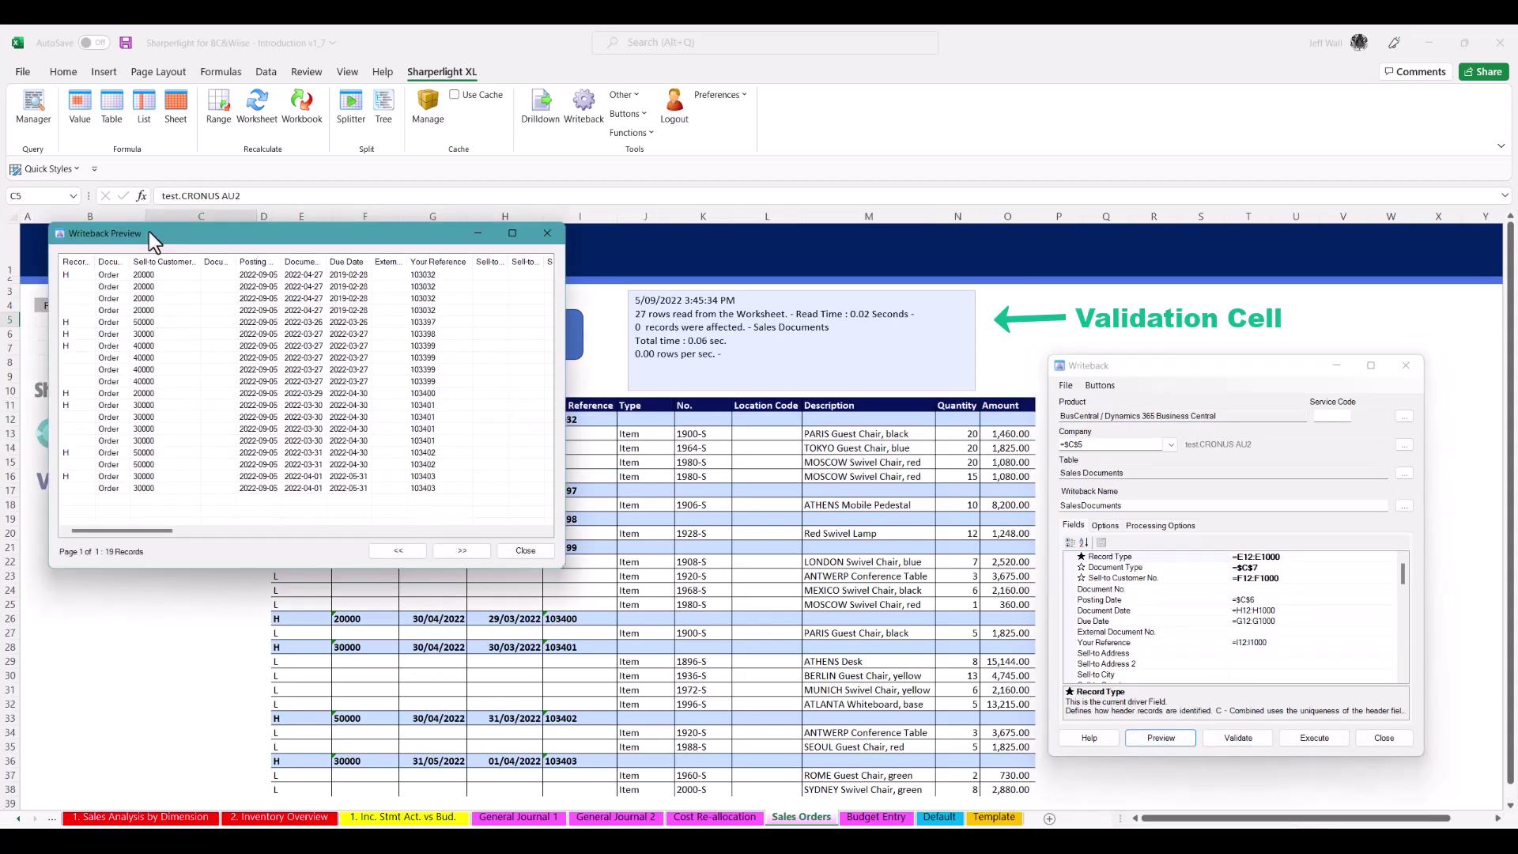
left_click(513, 551)
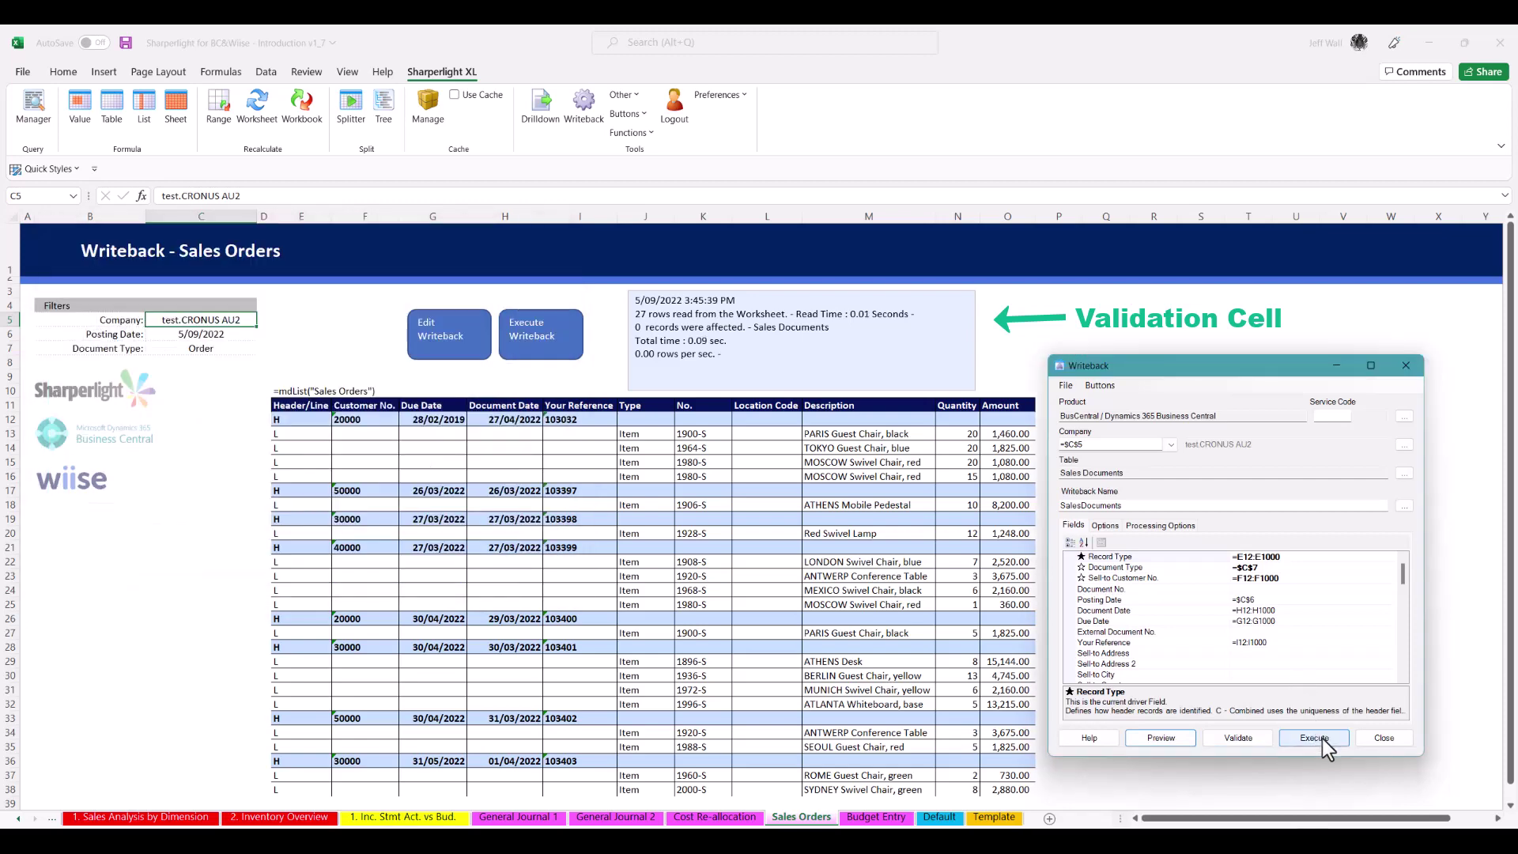
left_click(1322, 737)
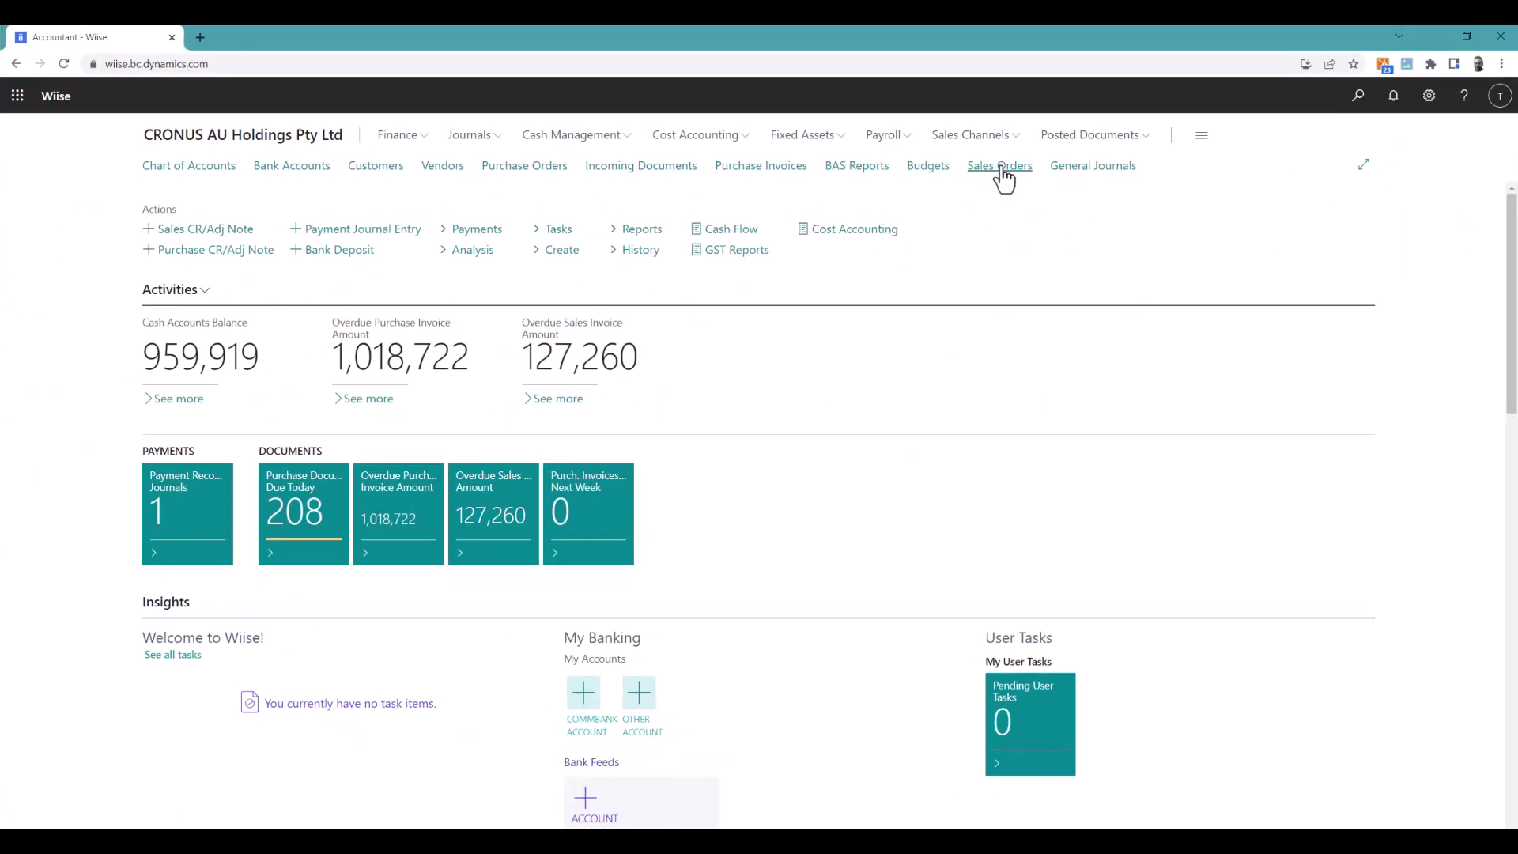
Step: Check new open sales orders 101059–101066 and their posting options, then close the browser
left_click(1000, 167)
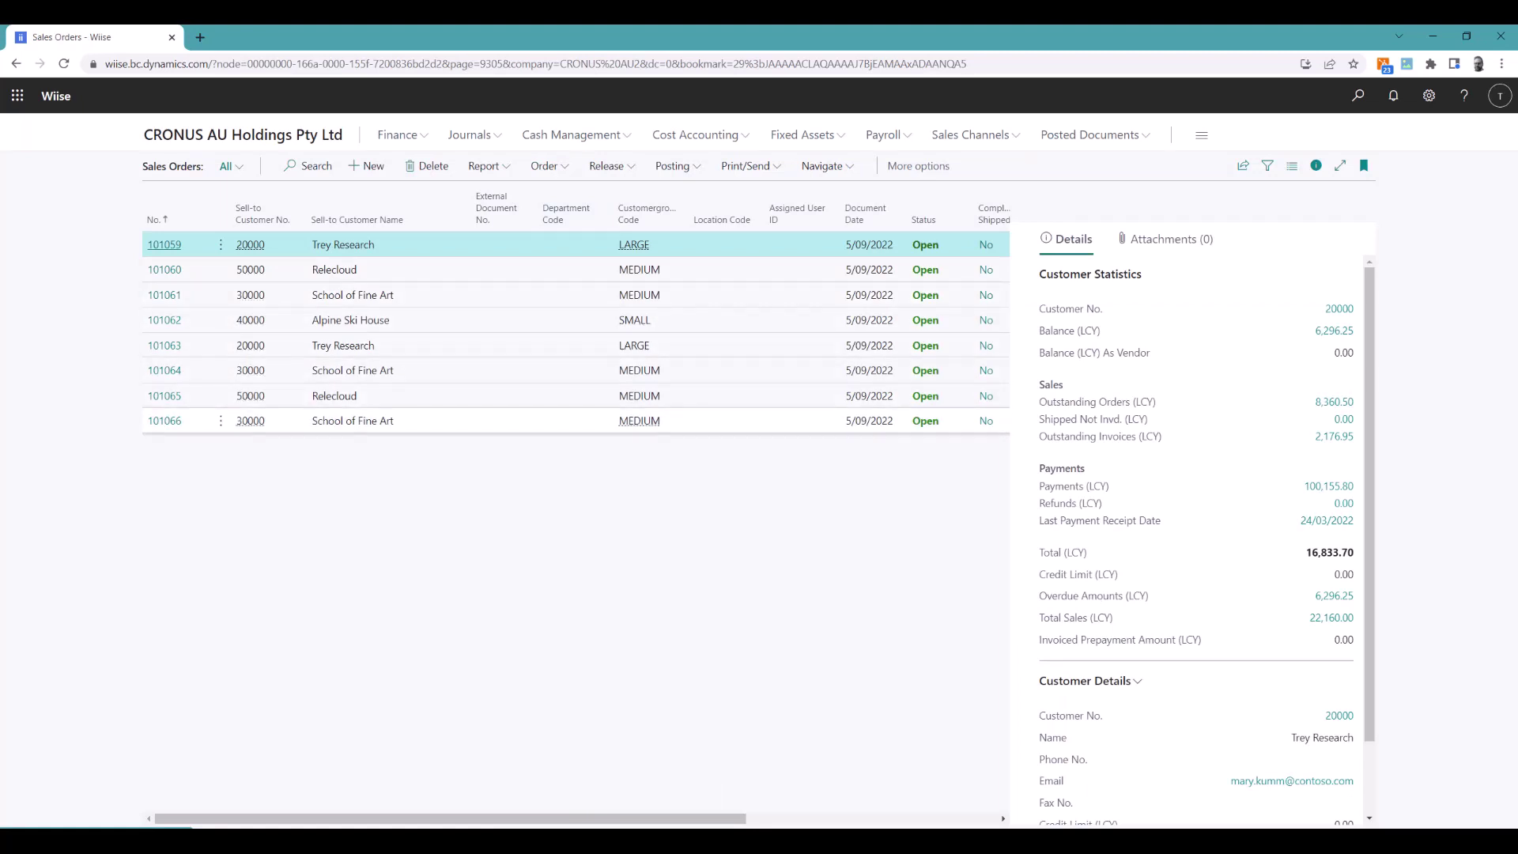
left_click(674, 166)
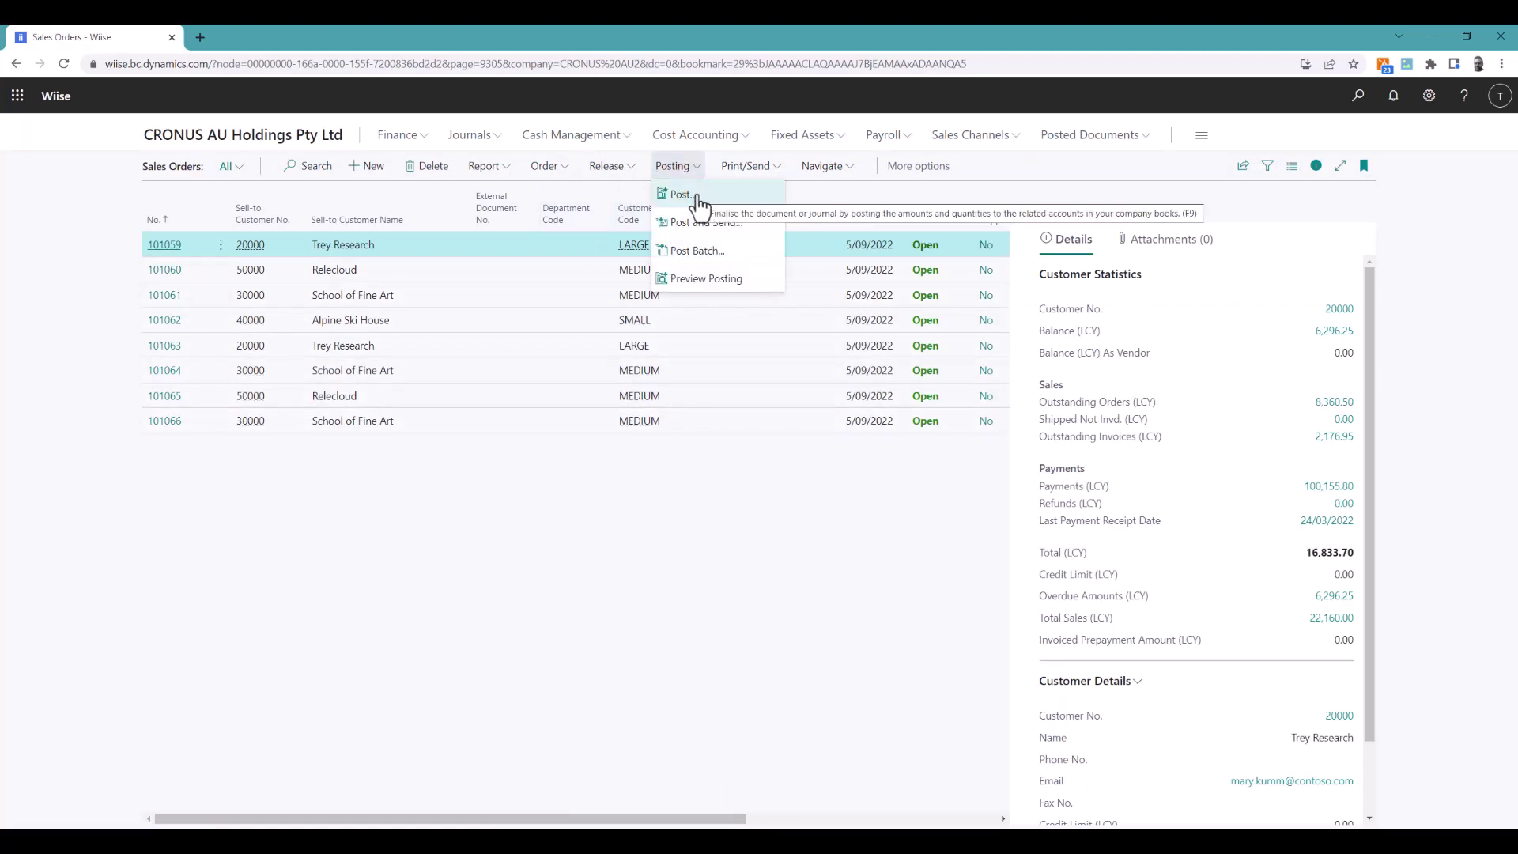
key("Escape")
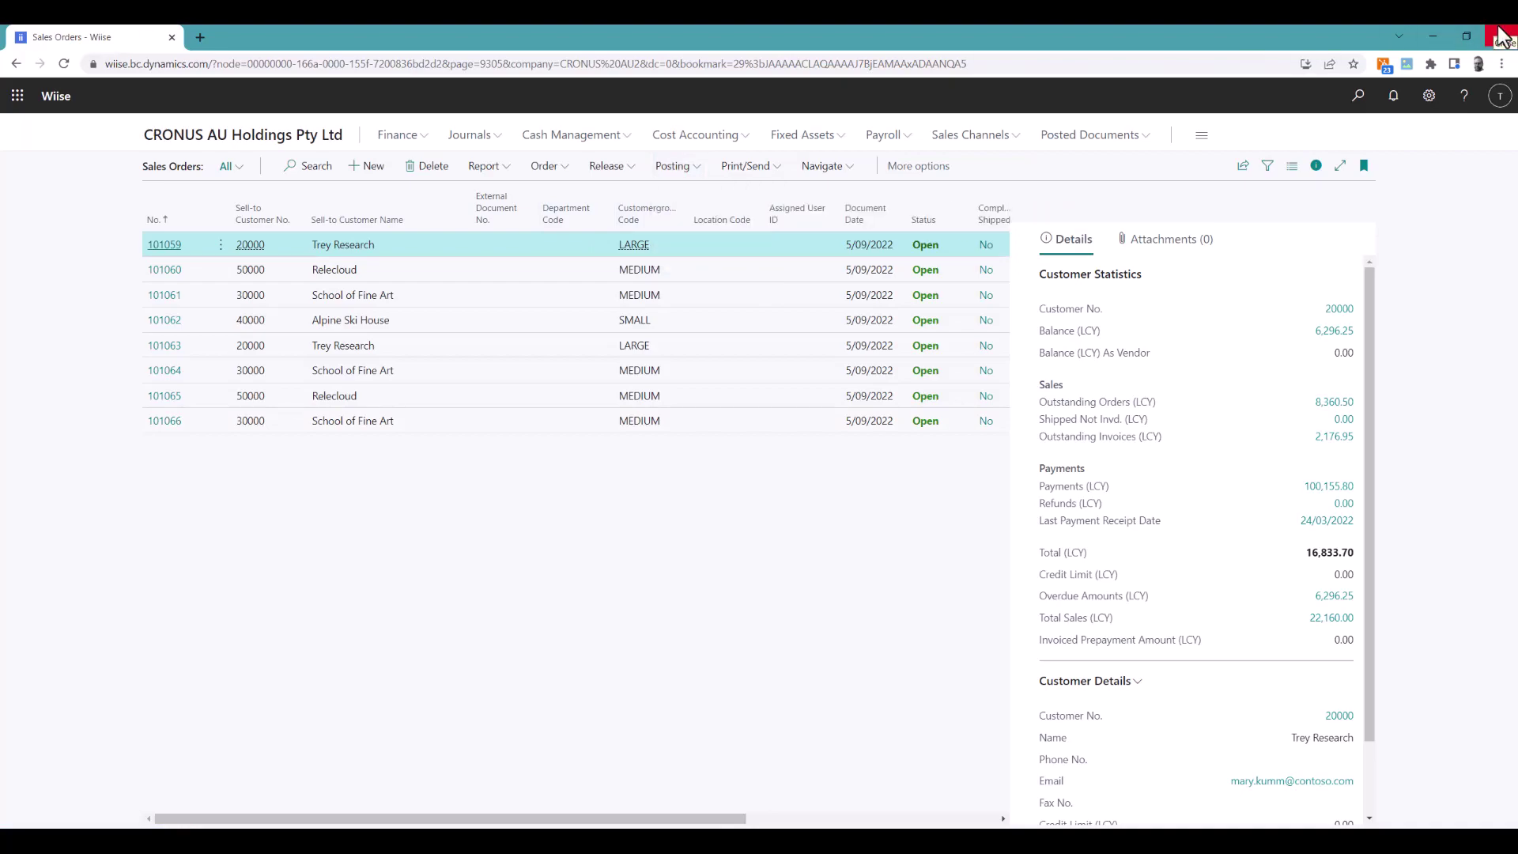
left_click(1501, 37)
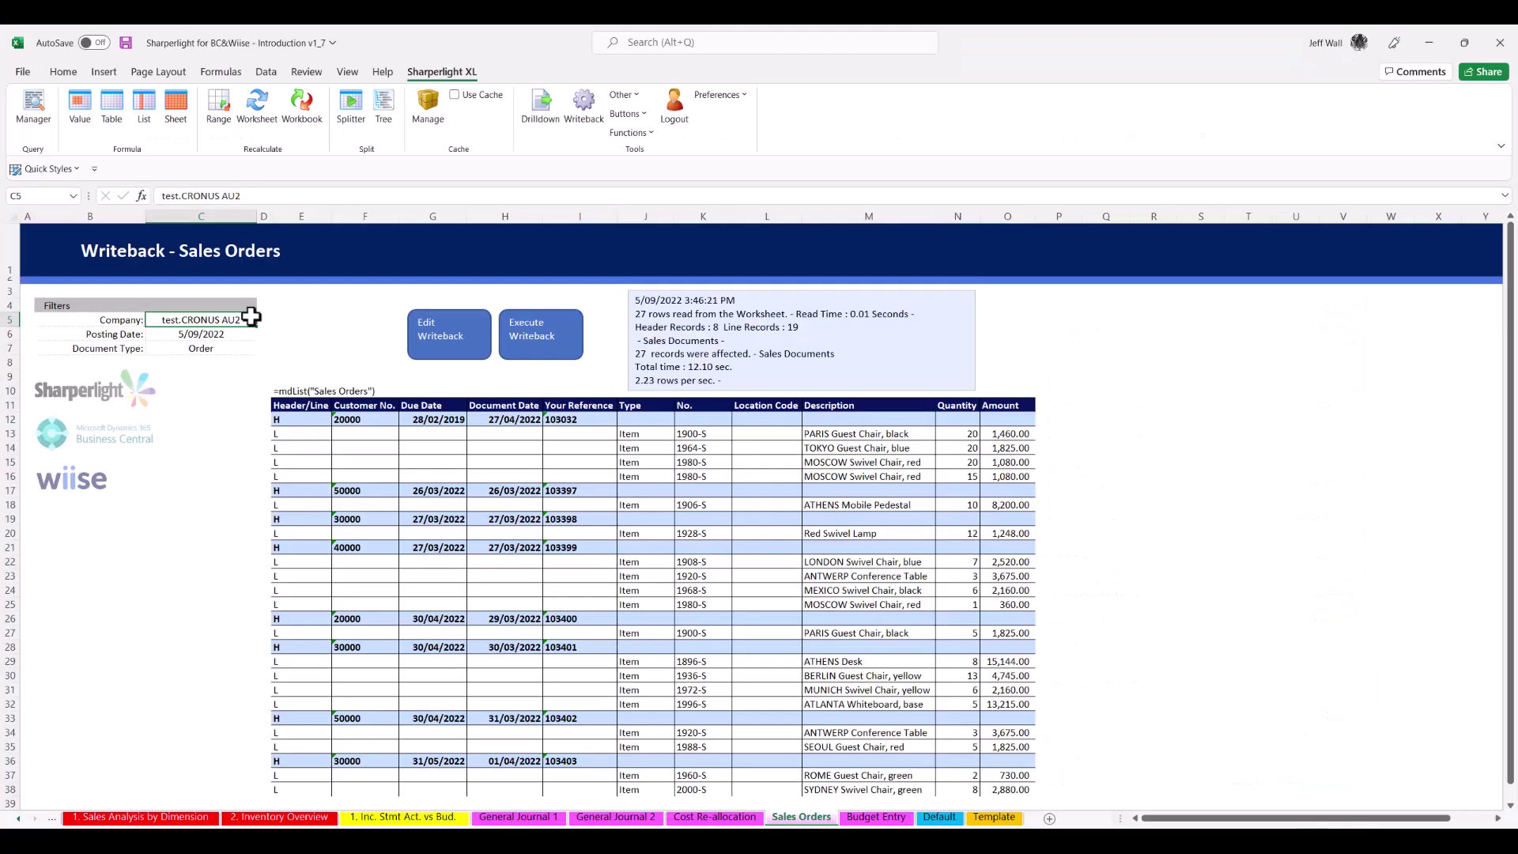
Step: Switch to the Budget Entry sheet showing the B2022V1 department budget
left_click(878, 823)
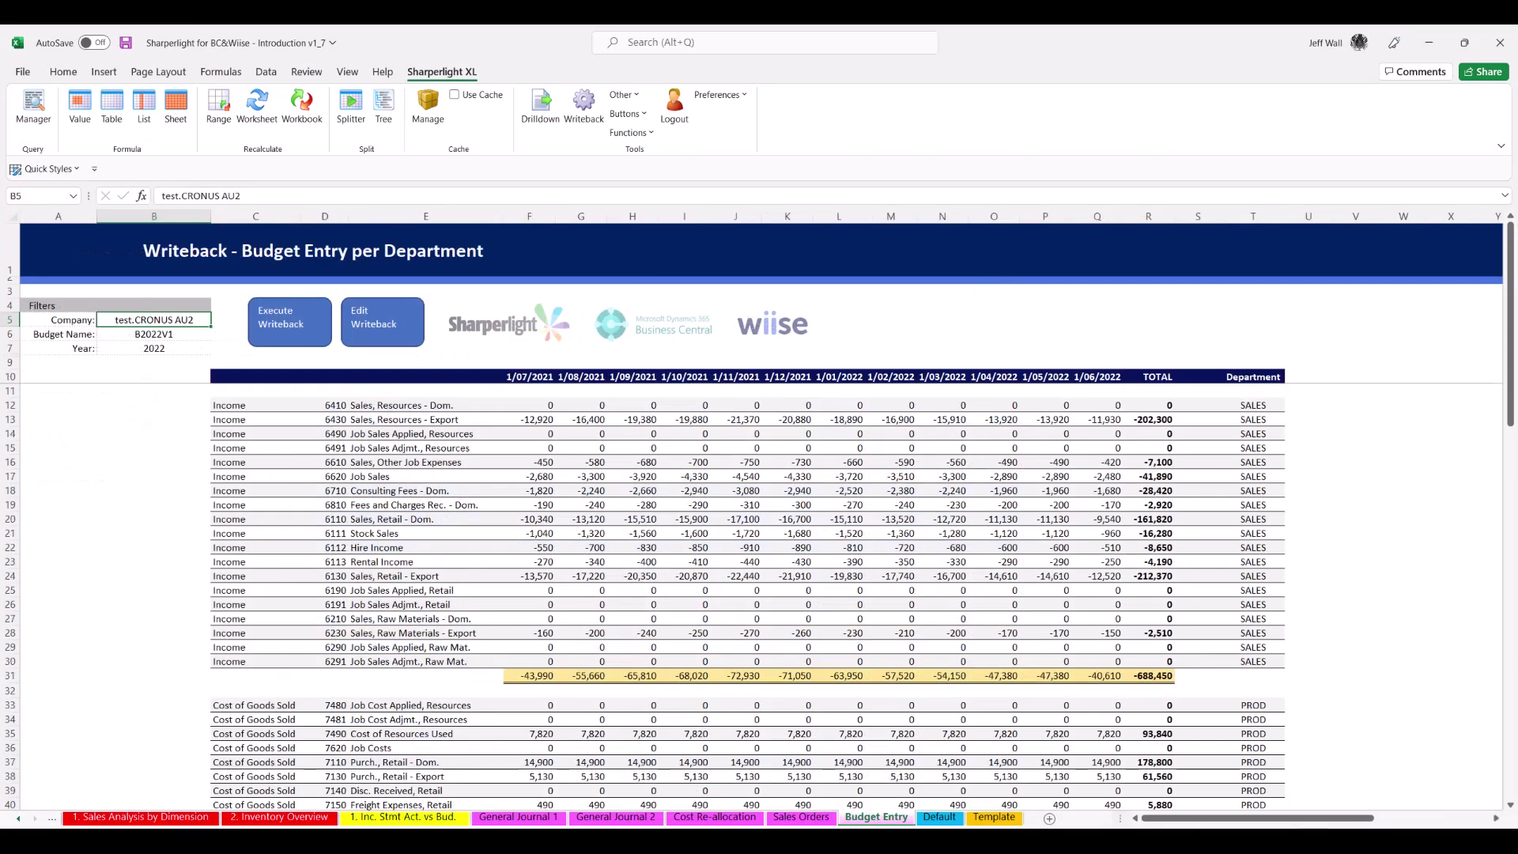